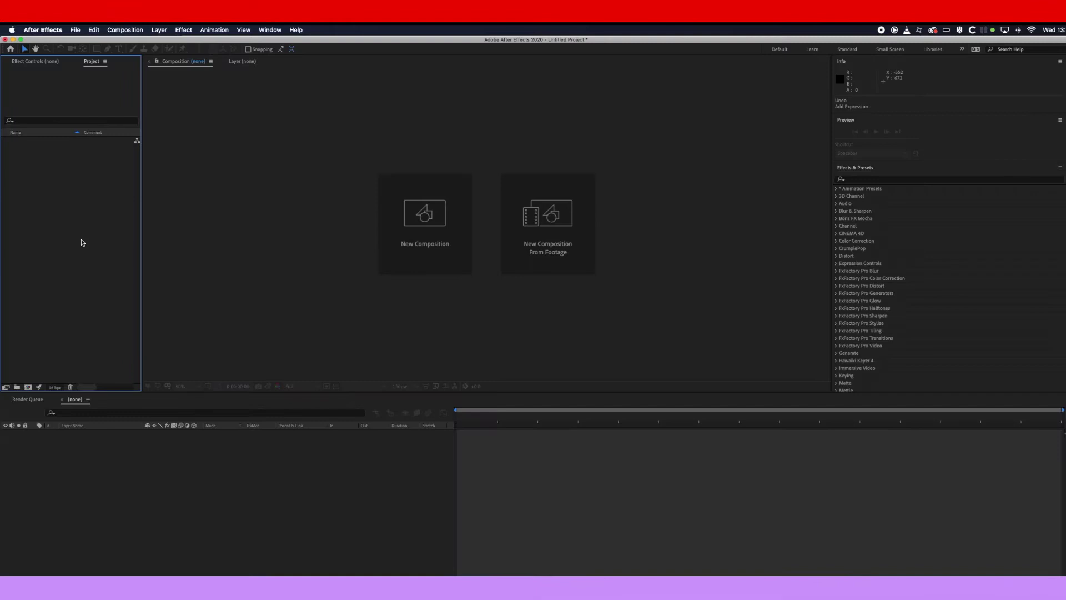
Create a 1920×1080, 25 fps, 10-second composition named Water.
{"action": "left_click", "coordinate": [125, 30]}
{"action": "left_click", "coordinate": [133, 38]}
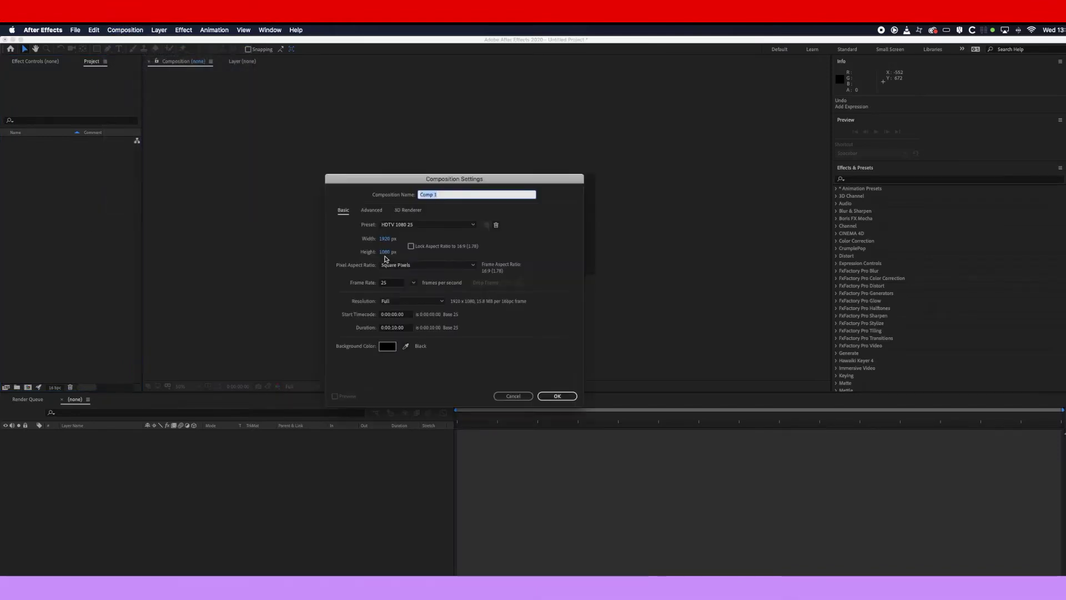
{"action": "type", "text": "Water"}
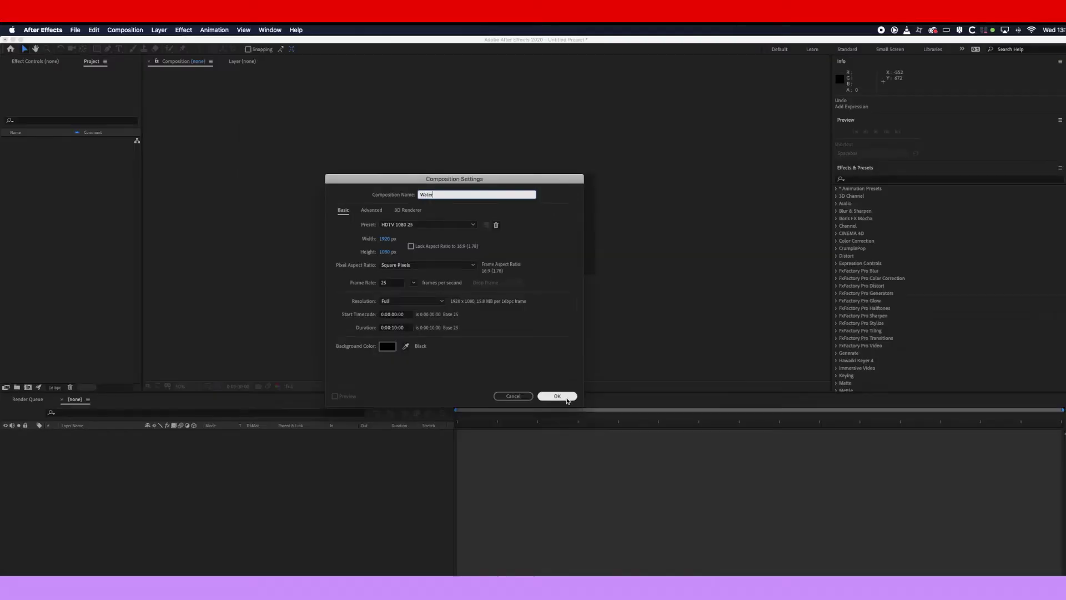
{"action": "left_click", "coordinate": [566, 397]}
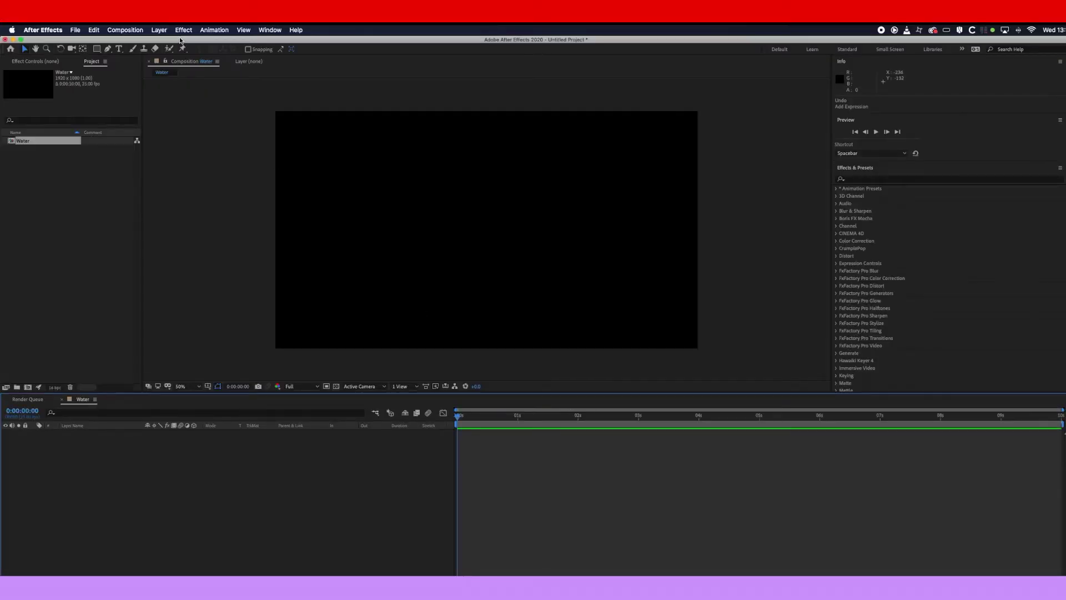
Add a full-size 1920×1080 solid layer named Water to the composition.
{"action": "left_click", "coordinate": [160, 30]}
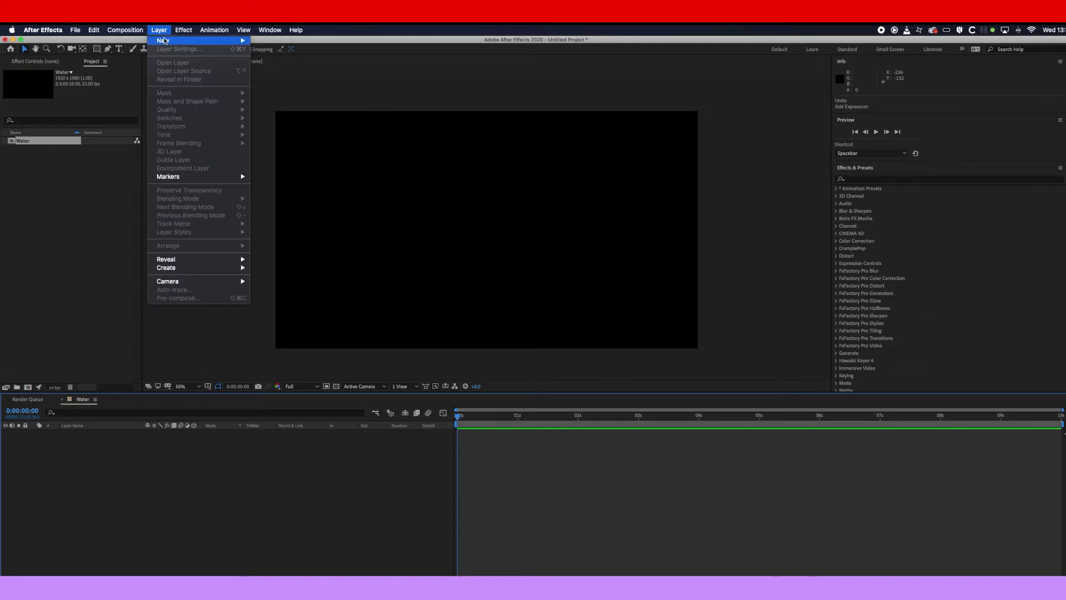
{"action": "mouse_move", "coordinate": [166, 41]}
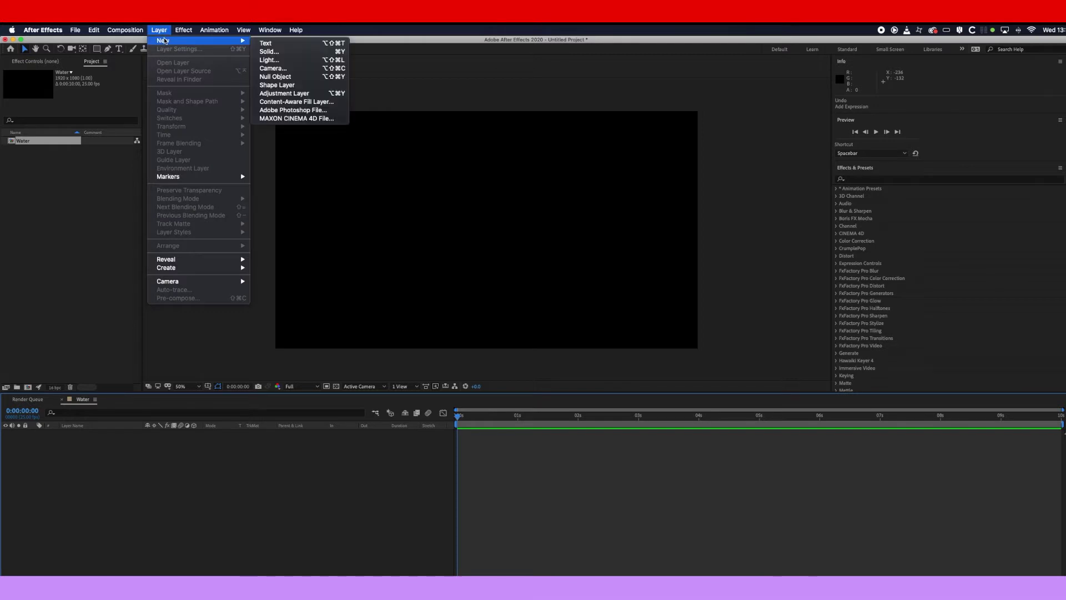
{"action": "left_click", "coordinate": [286, 53]}
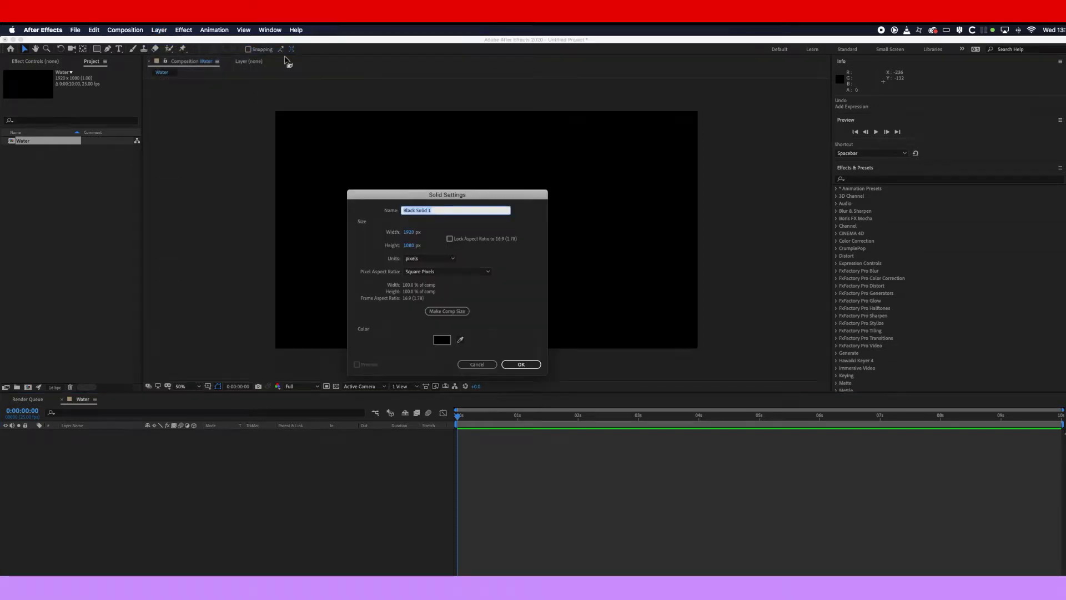
{"action": "type", "text": "Water"}
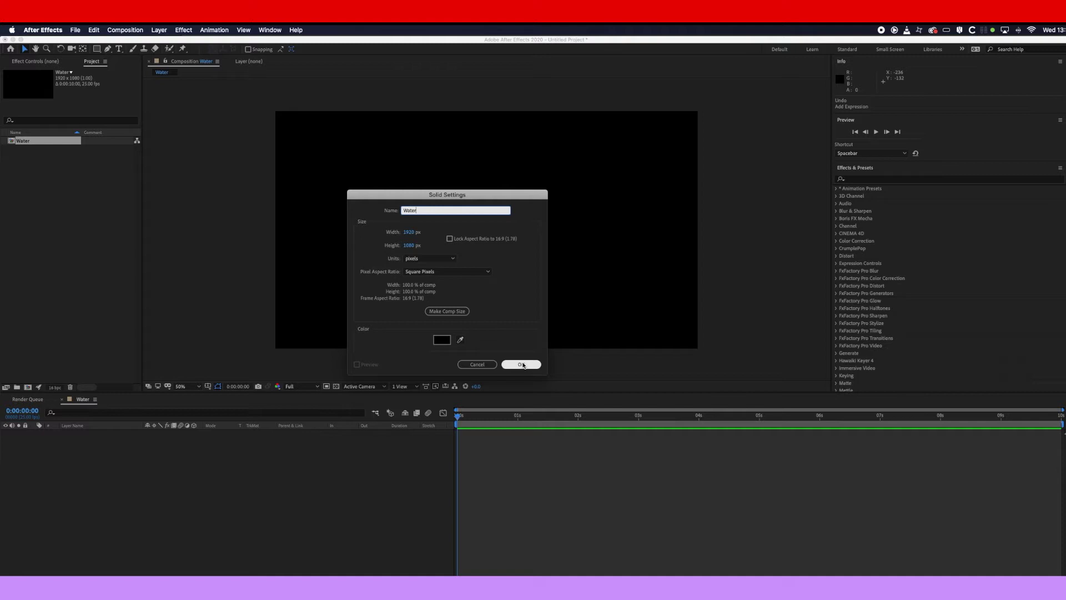
{"action": "left_click", "coordinate": [713, 479]}
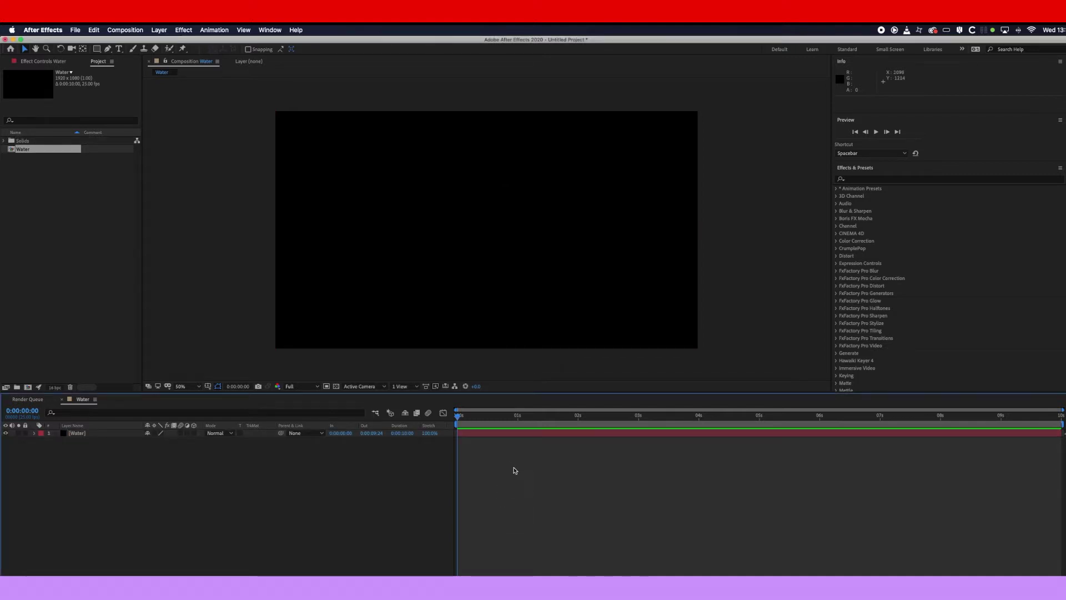
Find Fractal Noise in Effects & Presets with 'frac' and apply it to the Water solid.
{"action": "left_click", "coordinate": [536, 438]}
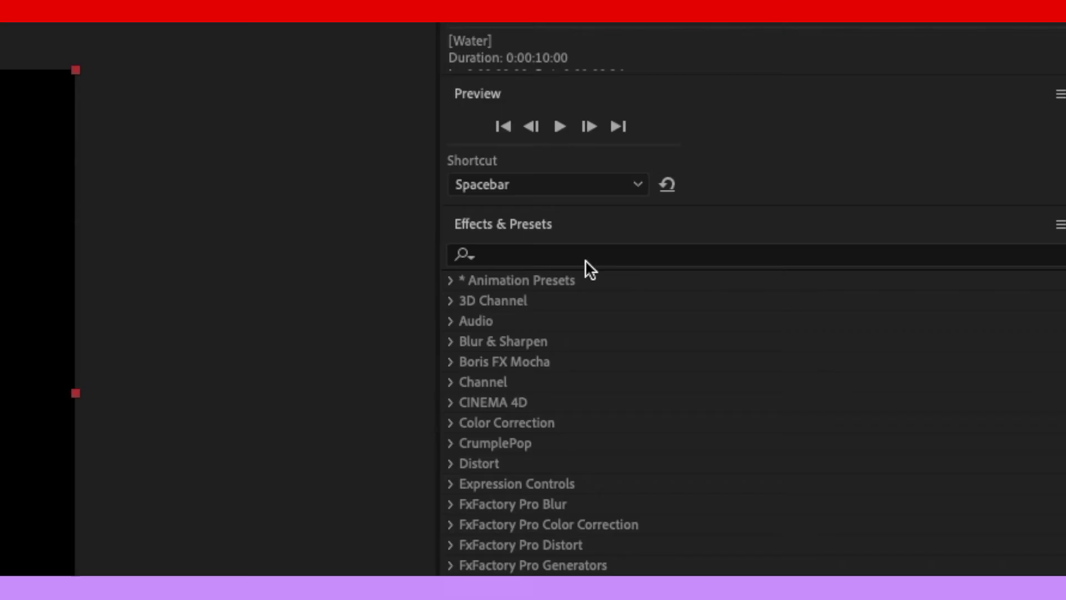
{"action": "left_click", "coordinate": [886, 179]}
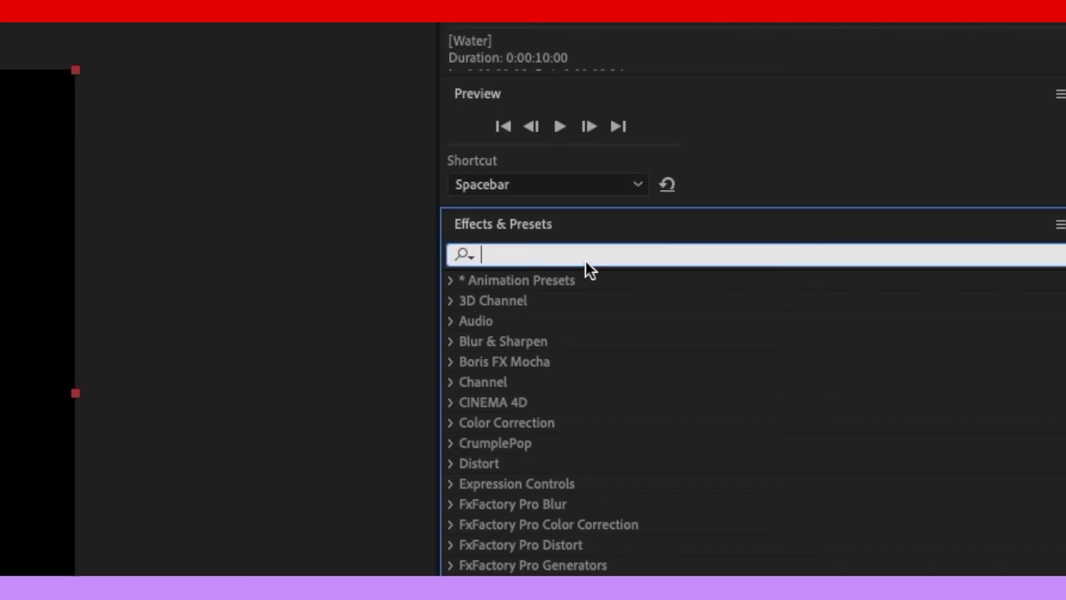
{"action": "type", "text": "frac"}
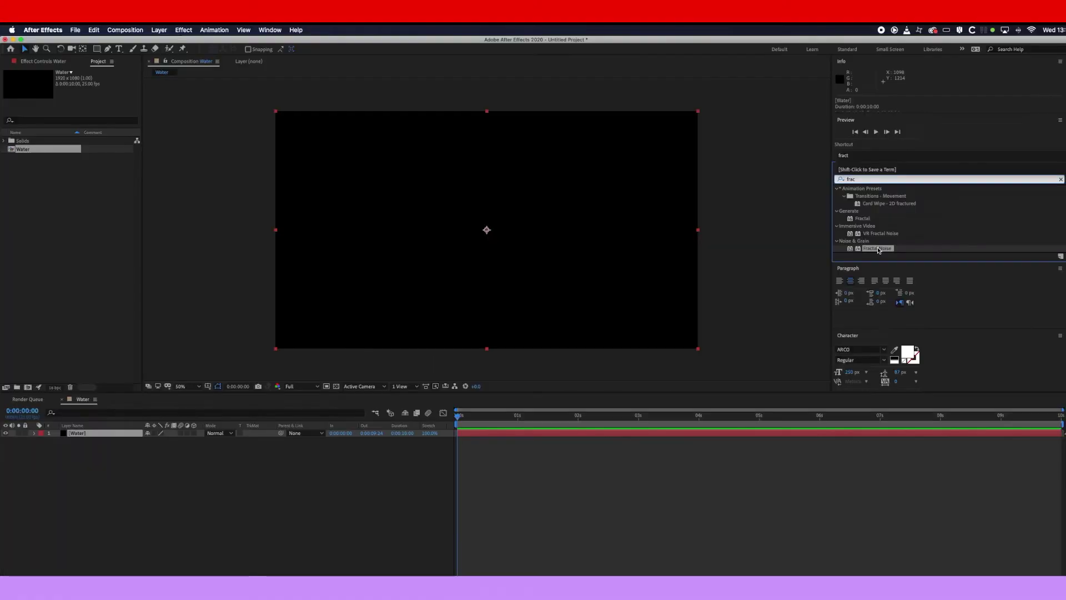
{"action": "left_click_drag", "start_coordinate": [878, 249], "coordinate": [549, 249]}
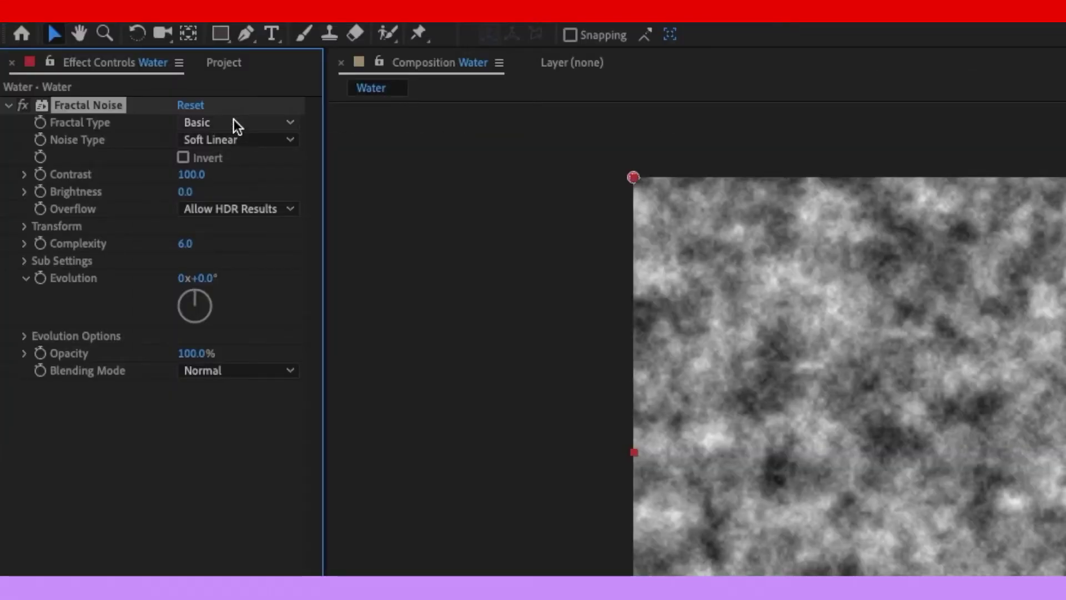
Set Fractal Noise to Dynamic type, Linear noise, Contrast 125 and Brightness -10.
{"action": "left_click", "coordinate": [233, 124]}
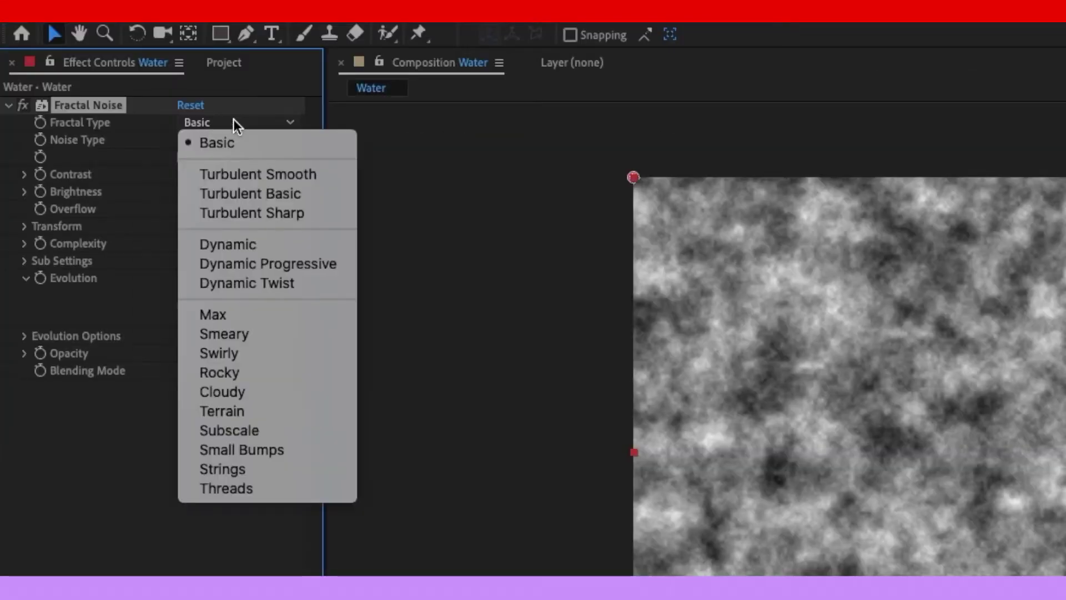
{"action": "left_click", "coordinate": [254, 244]}
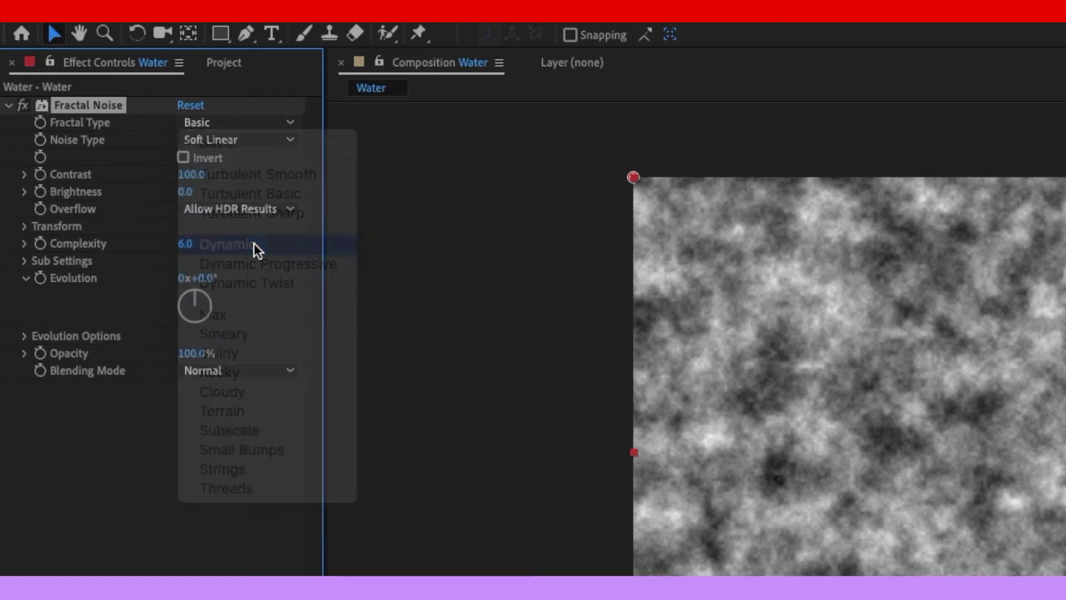
{"action": "left_click", "coordinate": [225, 142]}
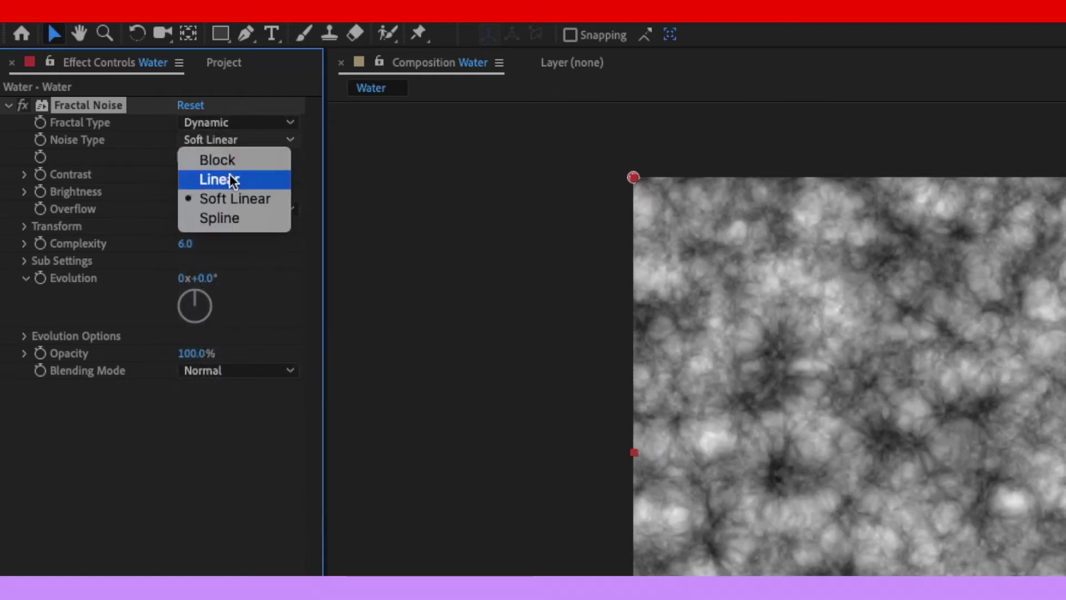
{"action": "left_click", "coordinate": [229, 177]}
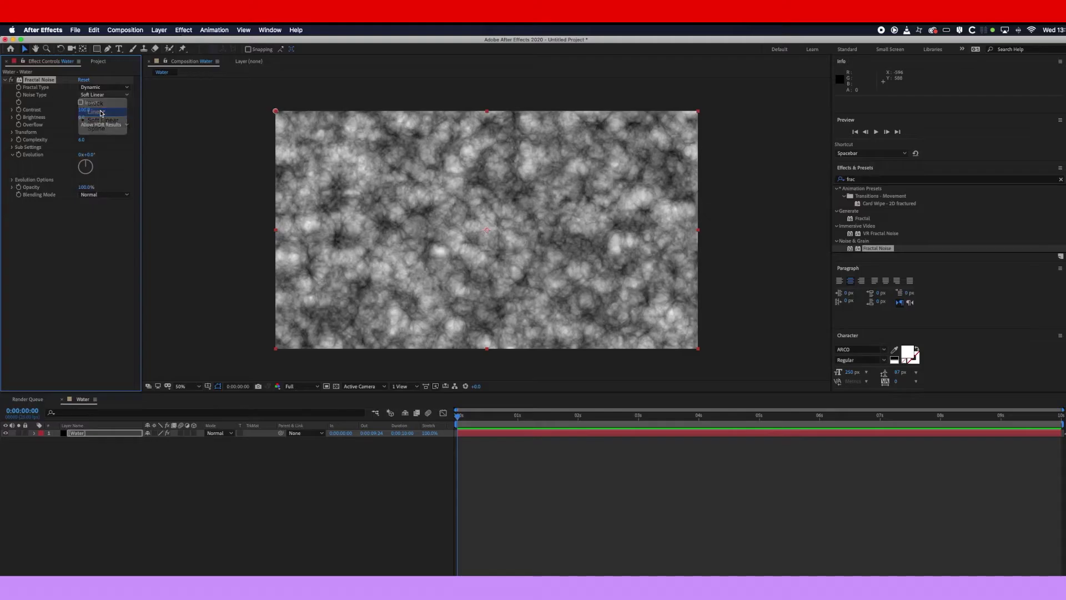
{"action": "left_click", "coordinate": [84, 109]}
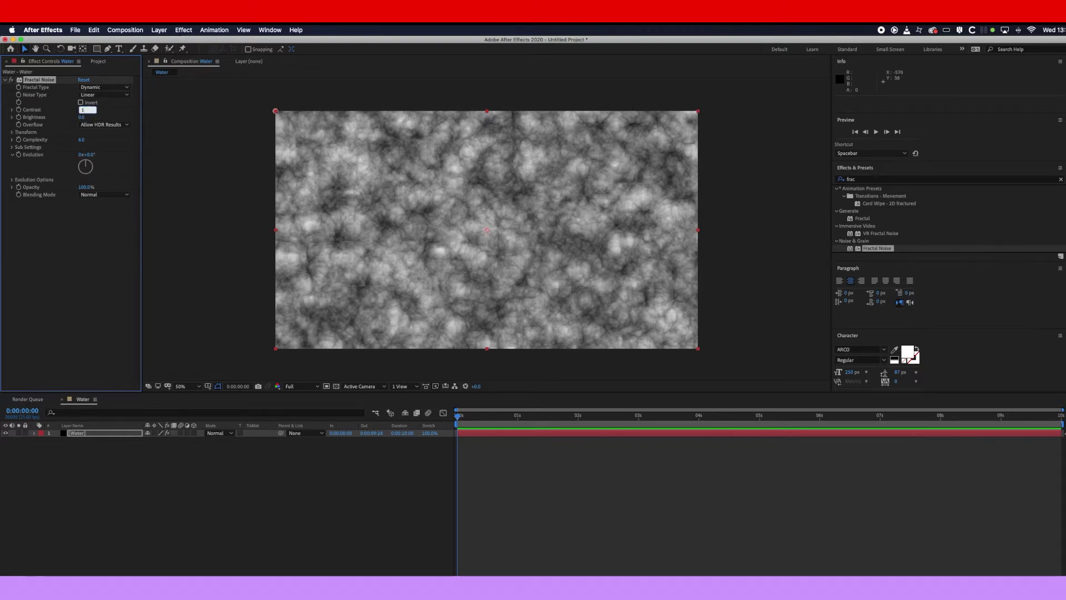
{"action": "type", "text": "5"}
{"action": "key", "text": "Return"}
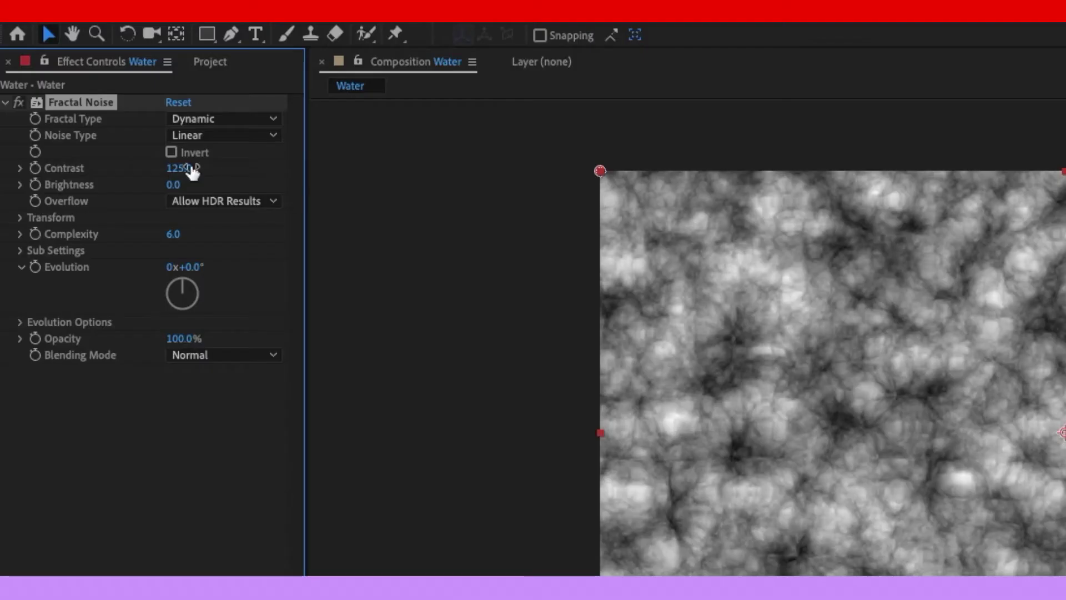
{"action": "type", "text": "-10"}
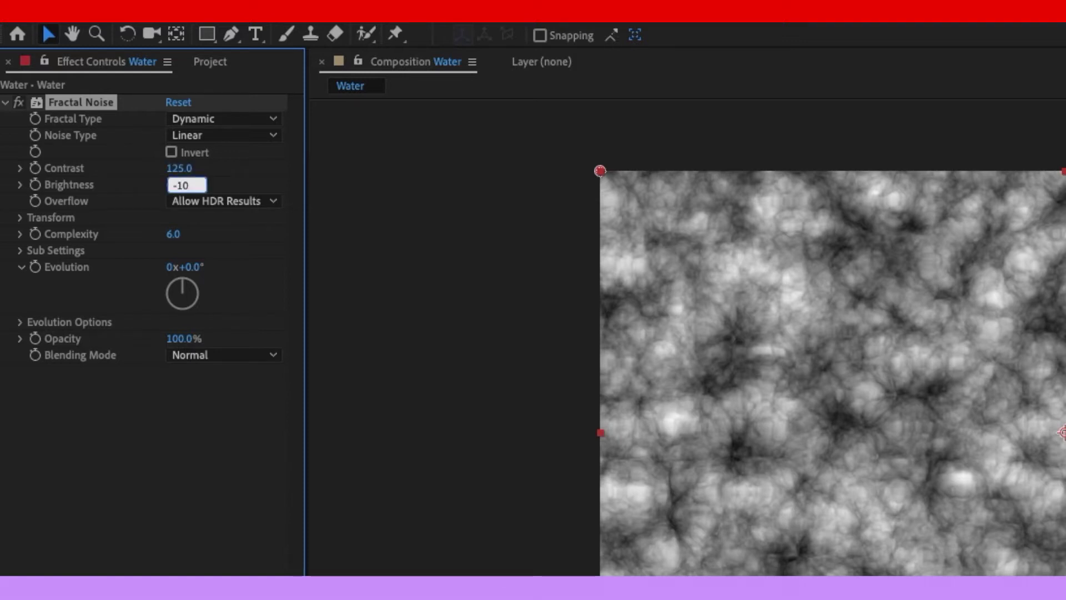
{"action": "key", "text": "Return"}
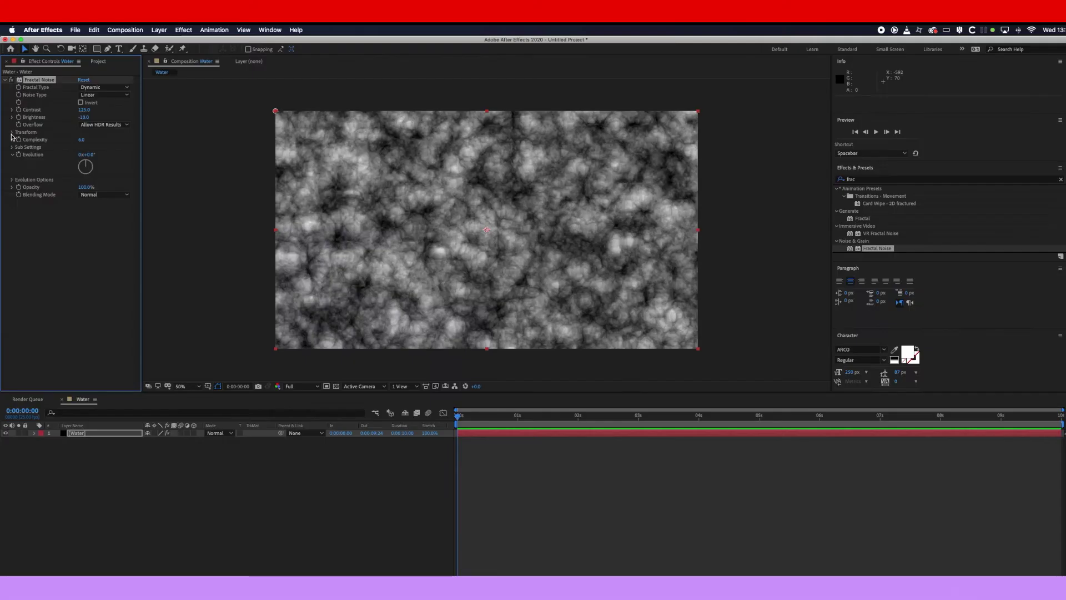
Set the Fractal Noise Transform Scale to 150 for larger, softer clouds.
{"action": "left_click", "coordinate": [20, 218]}
{"action": "left_click", "coordinate": [83, 155]}
{"action": "type", "text": "150"}
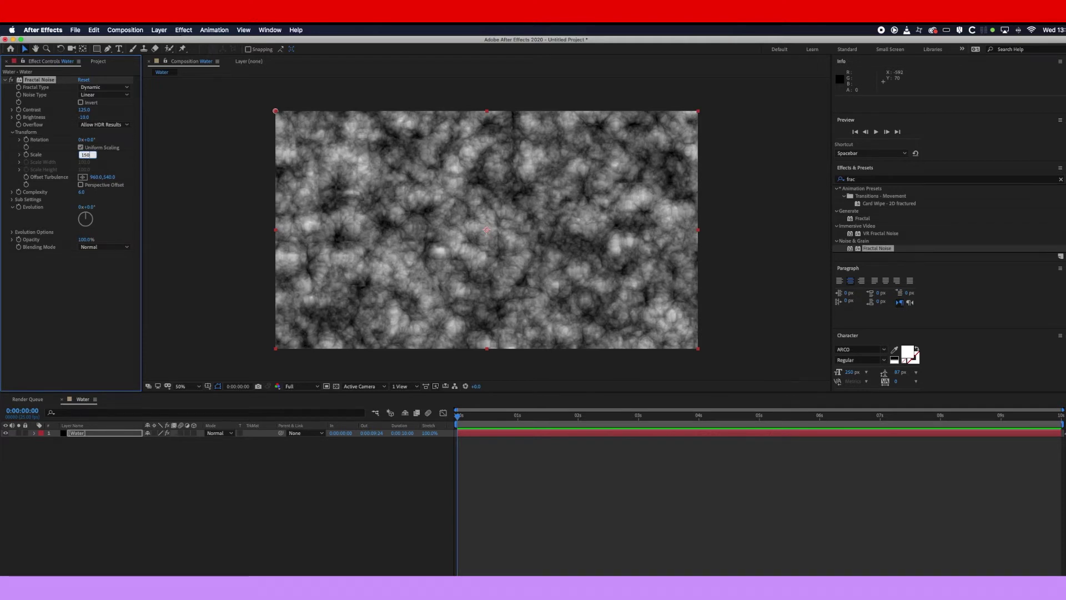
{"action": "left_click", "coordinate": [19, 155]}
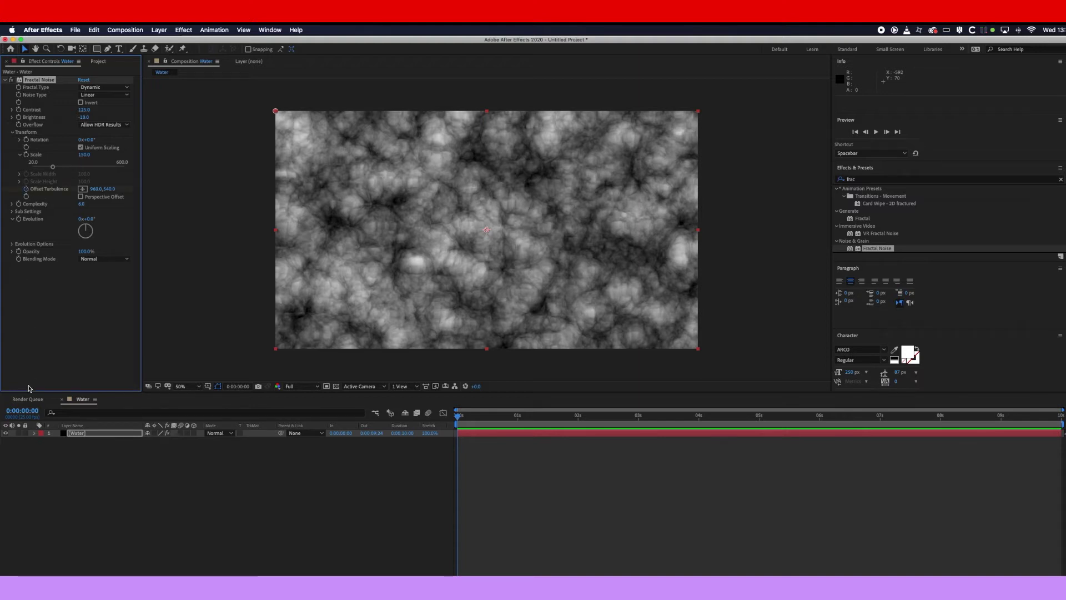
{"action": "left_click", "coordinate": [34, 434]}
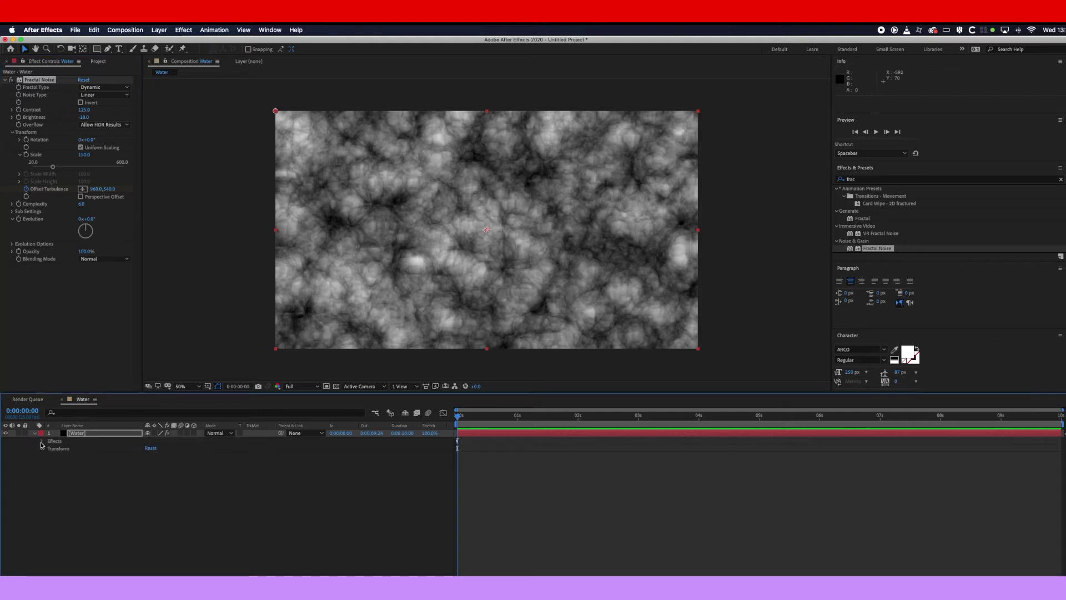
Keyframe Offset Turbulence from 960,540 at the start to 1400,540 on the last frame.
{"action": "left_click", "coordinate": [42, 441]}
{"action": "left_click", "coordinate": [50, 449]}
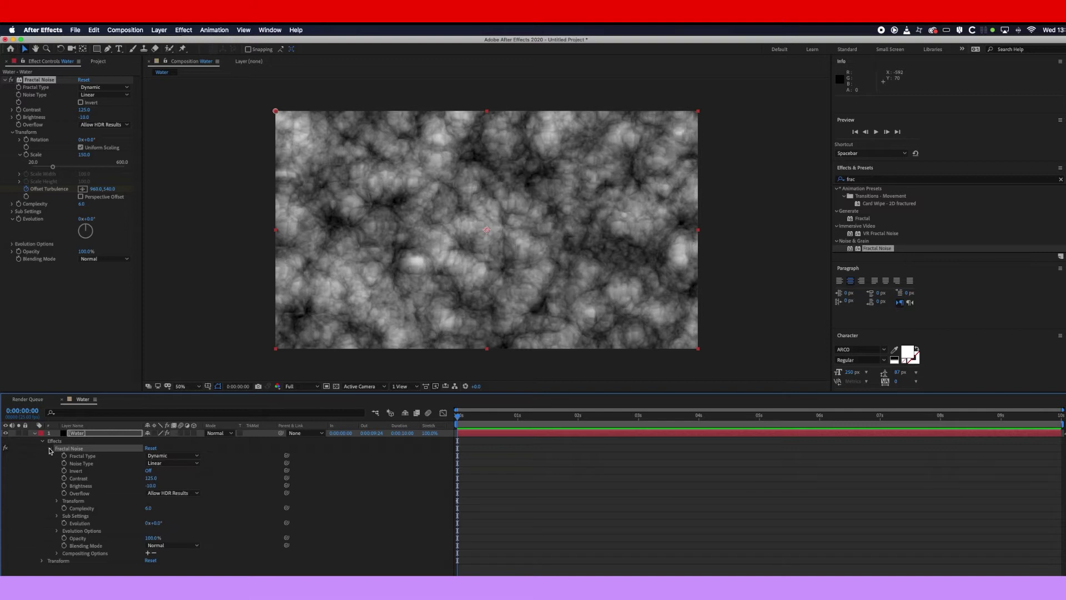
{"action": "left_click_drag", "start_coordinate": [887, 419], "coordinate": [1059, 425]}
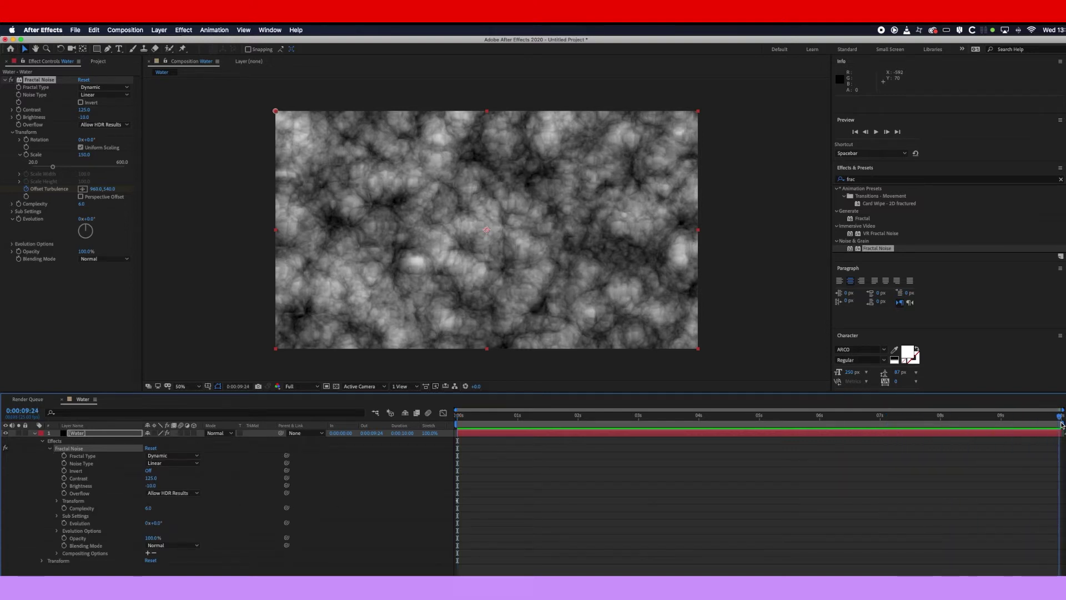
{"action": "left_click", "coordinate": [96, 190]}
{"action": "type", "text": "1400"}
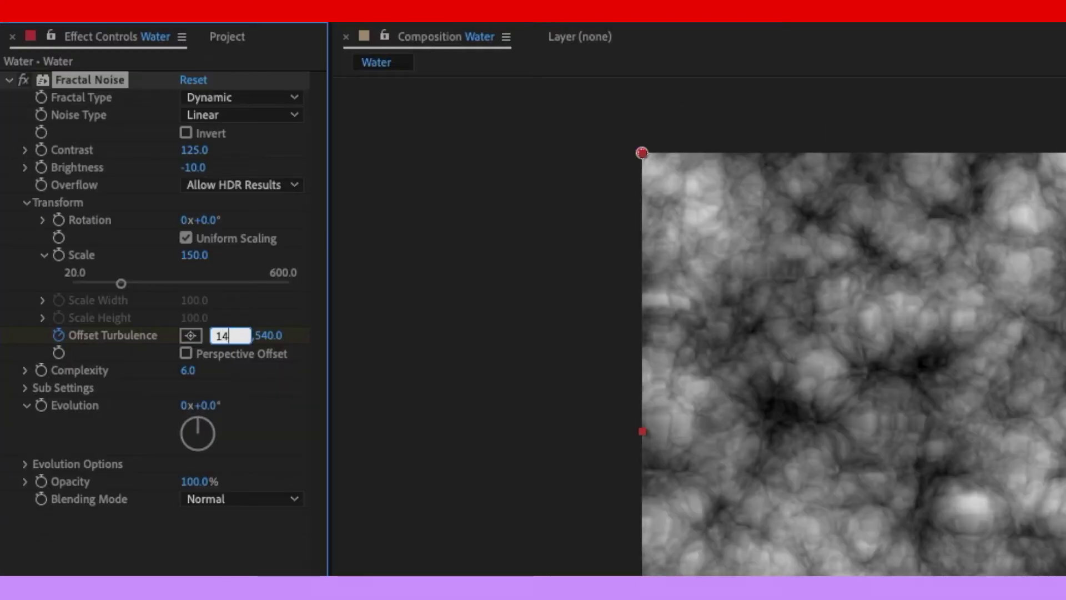
{"action": "key", "text": "Return"}
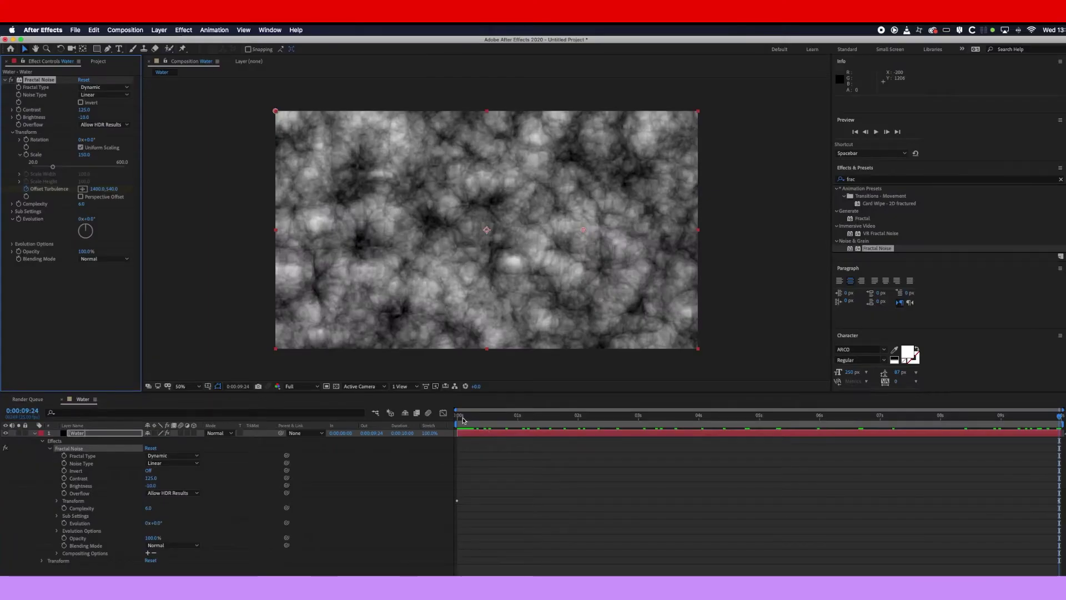
{"action": "mouse_move", "coordinate": [458, 421]}
{"action": "left_mouse_down"}
{"action": "mouse_move", "coordinate": [759, 440]}
{"action": "mouse_move", "coordinate": [1058, 439]}
{"action": "left_mouse_up"}
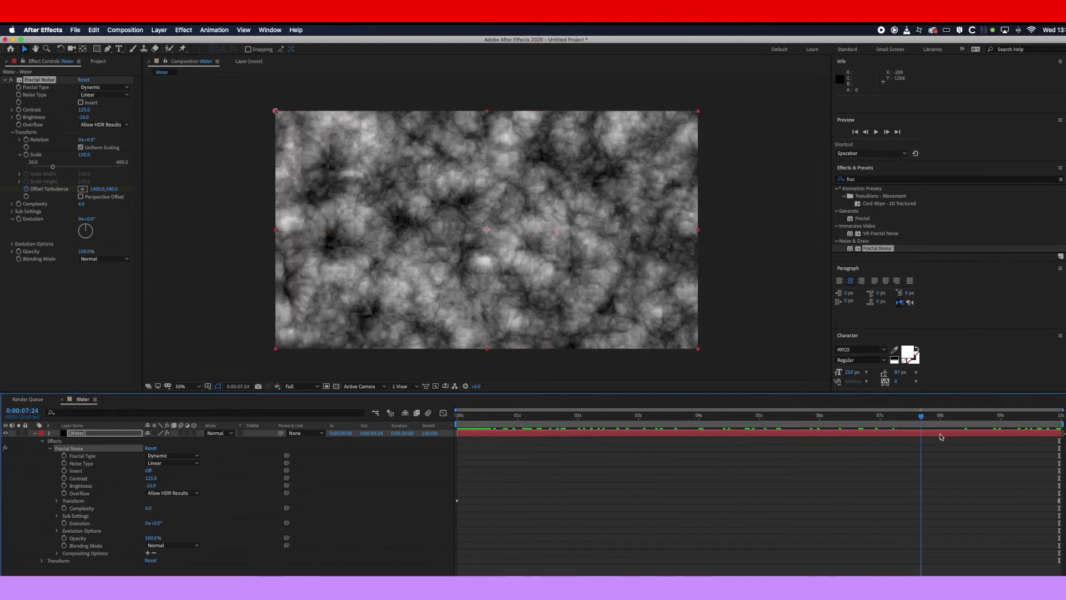
{"action": "key", "text": "Home"}
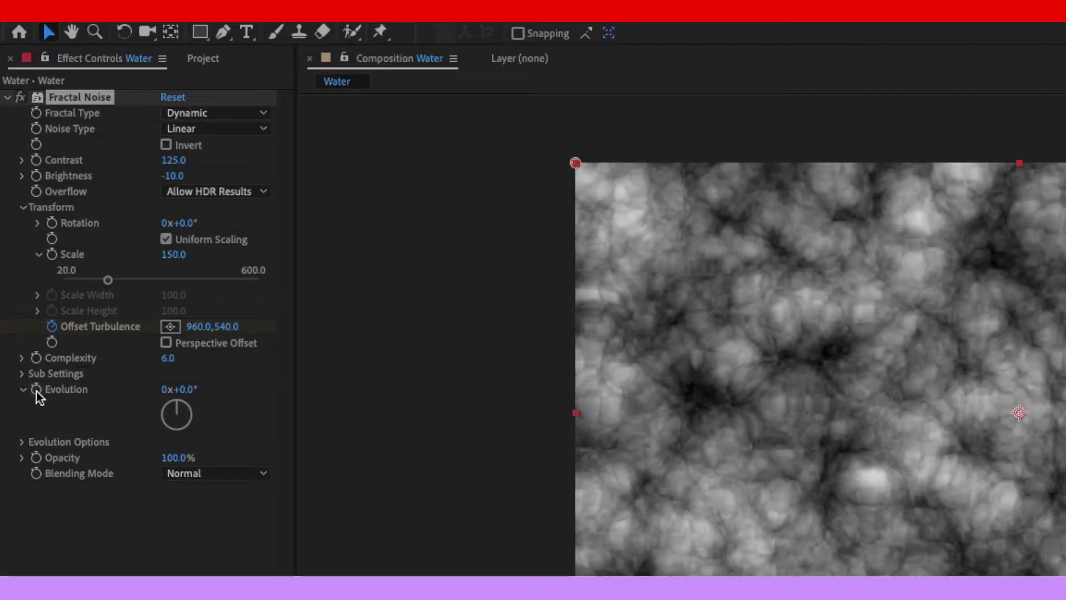
Add the expression time*150 to Fractal Noise Evolution and scrub to confirm it animates.
{"action": "left_click", "coordinate": [36, 389]}
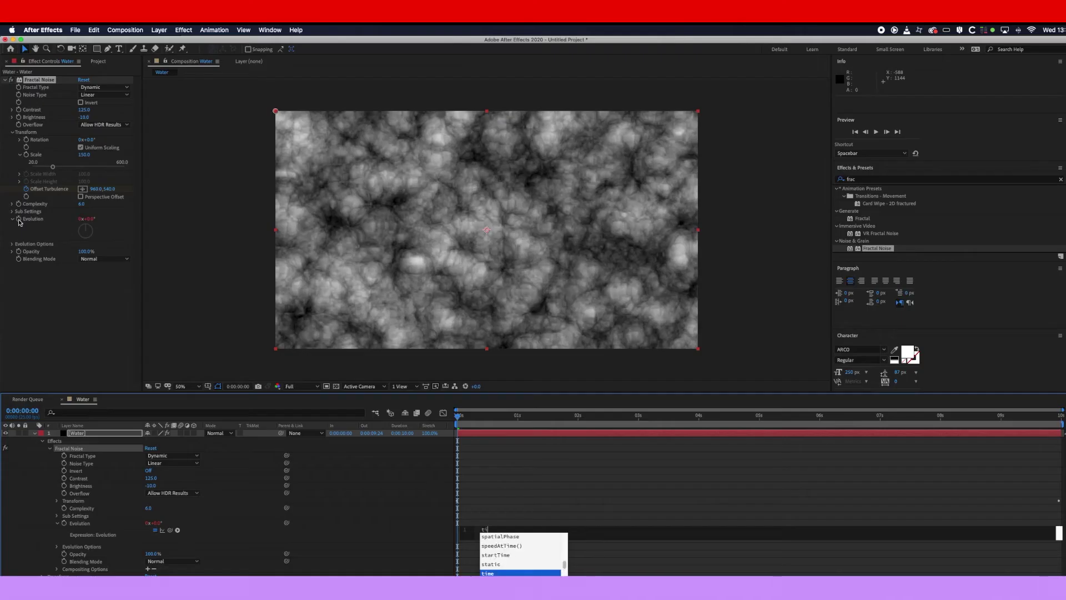
{"action": "type", "text": "te*"}
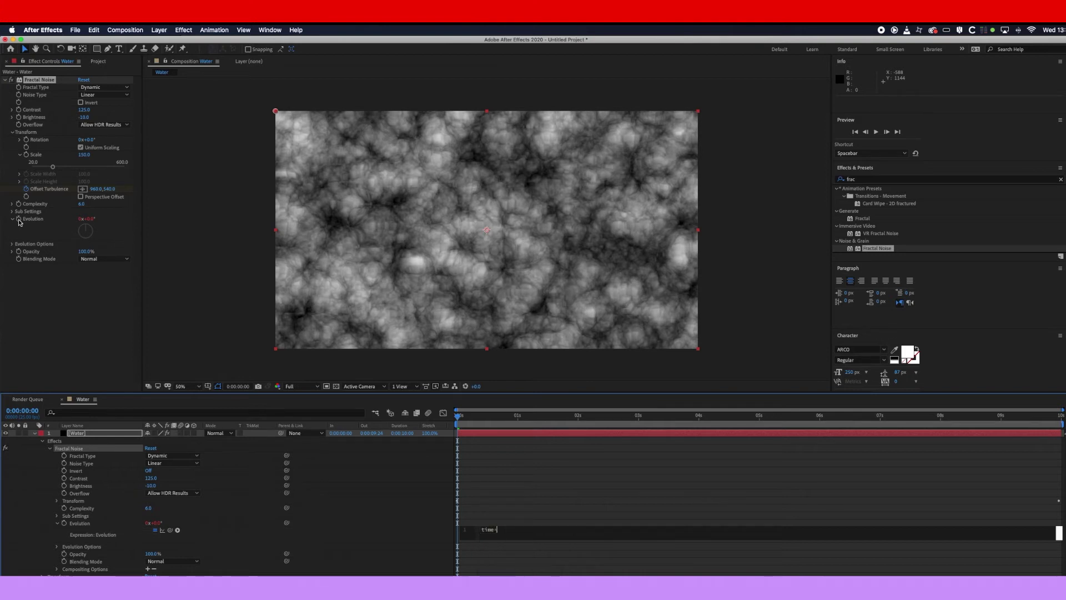
{"action": "type", "text": "150"}
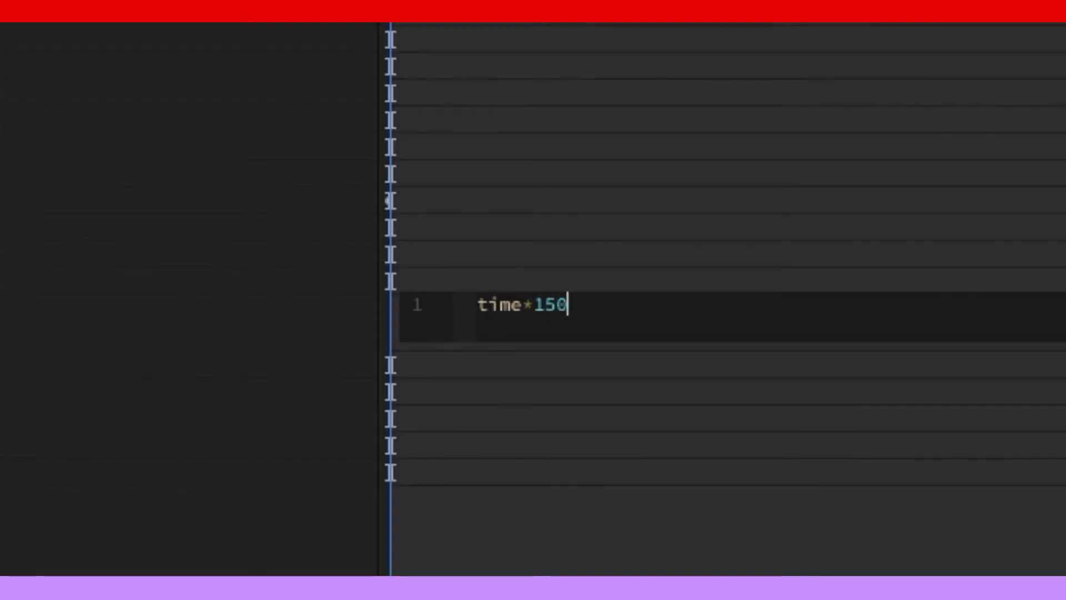
{"action": "left_click", "coordinate": [565, 191]}
{"action": "mouse_move", "coordinate": [457, 415]}
{"action": "left_mouse_down"}
{"action": "mouse_move", "coordinate": [645, 432]}
{"action": "mouse_move", "coordinate": [457, 432]}
{"action": "left_mouse_up"}
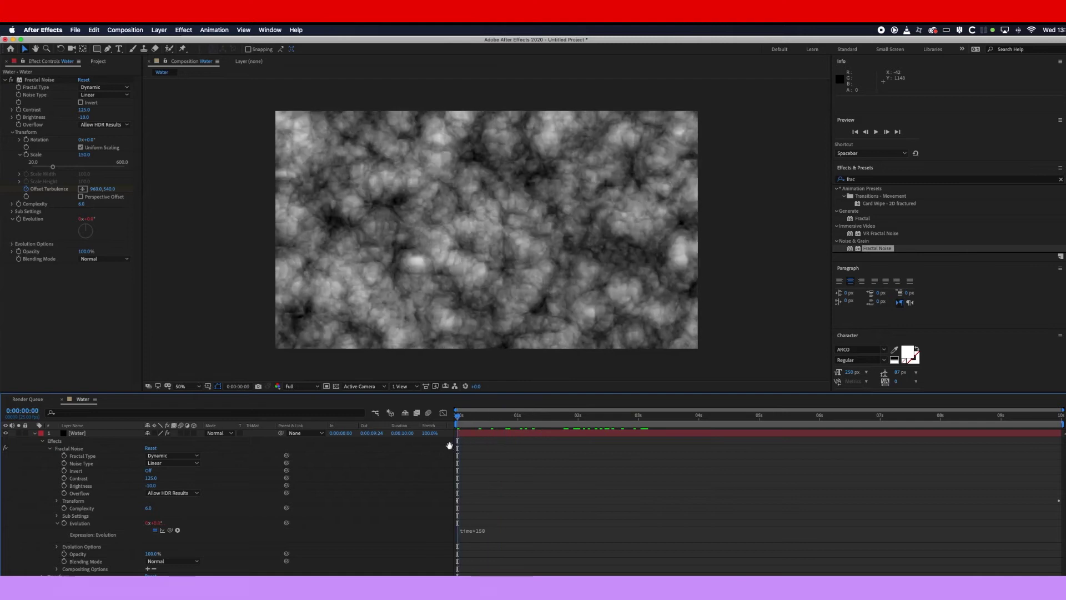
{"action": "key", "text": "space"}
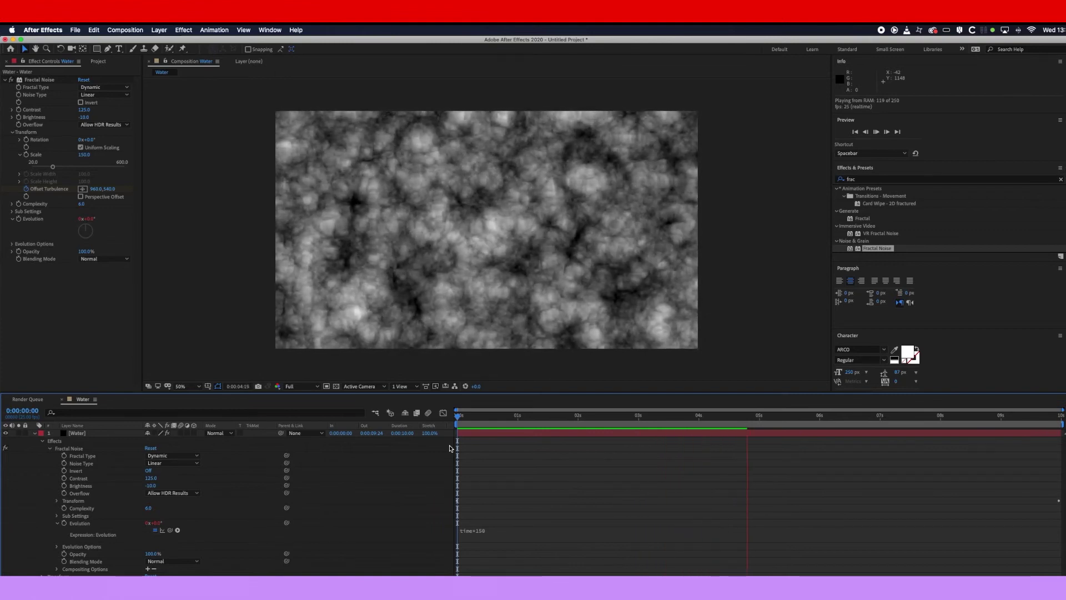
{"action": "key", "text": "space"}
{"action": "left_click", "coordinate": [457, 424]}
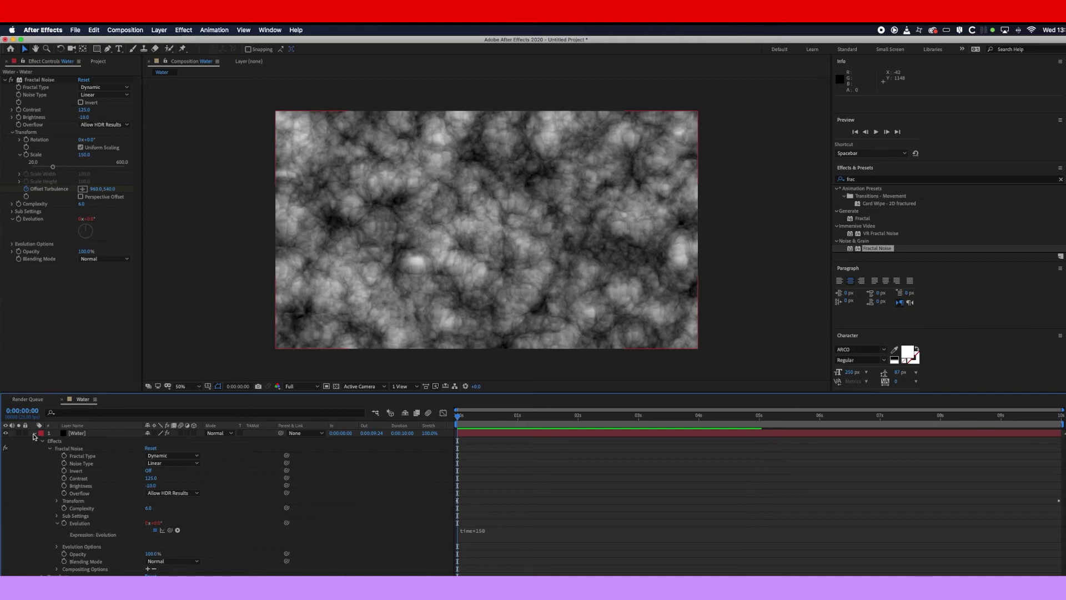
{"action": "left_click", "coordinate": [91, 433]}
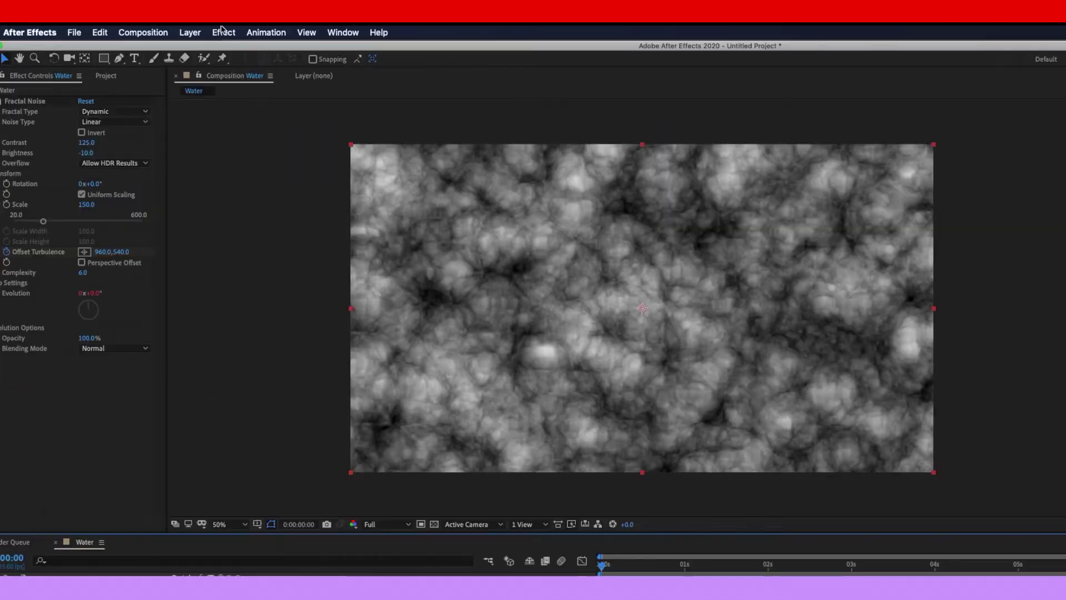
Apply Color Correction > Tritone to the Water layer and make its midtones blue.
{"action": "left_click", "coordinate": [183, 30]}
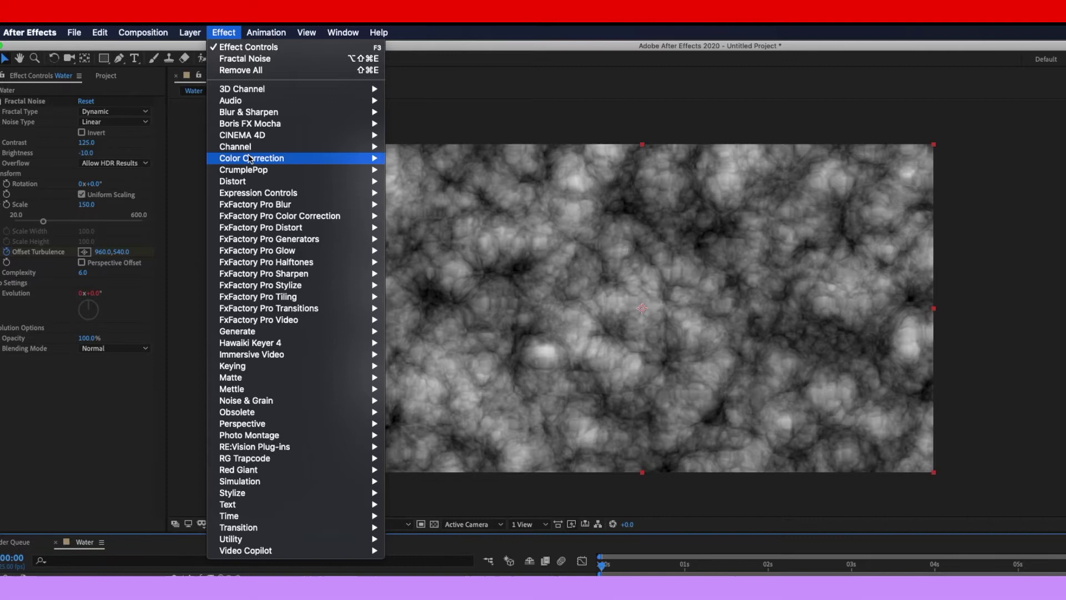
{"action": "mouse_move", "coordinate": [250, 159]}
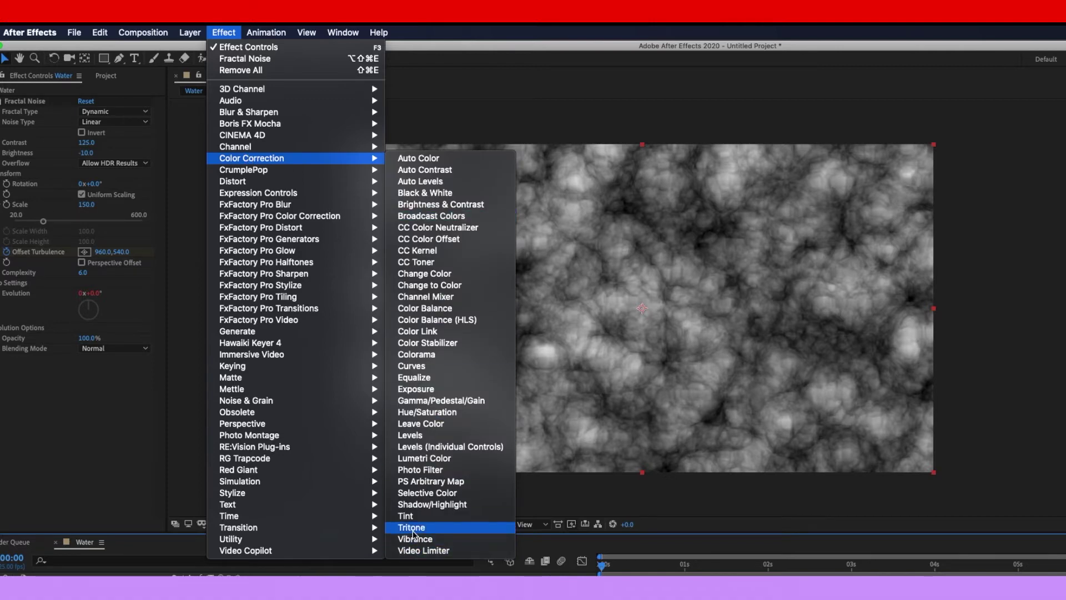
{"action": "left_click", "coordinate": [411, 527]}
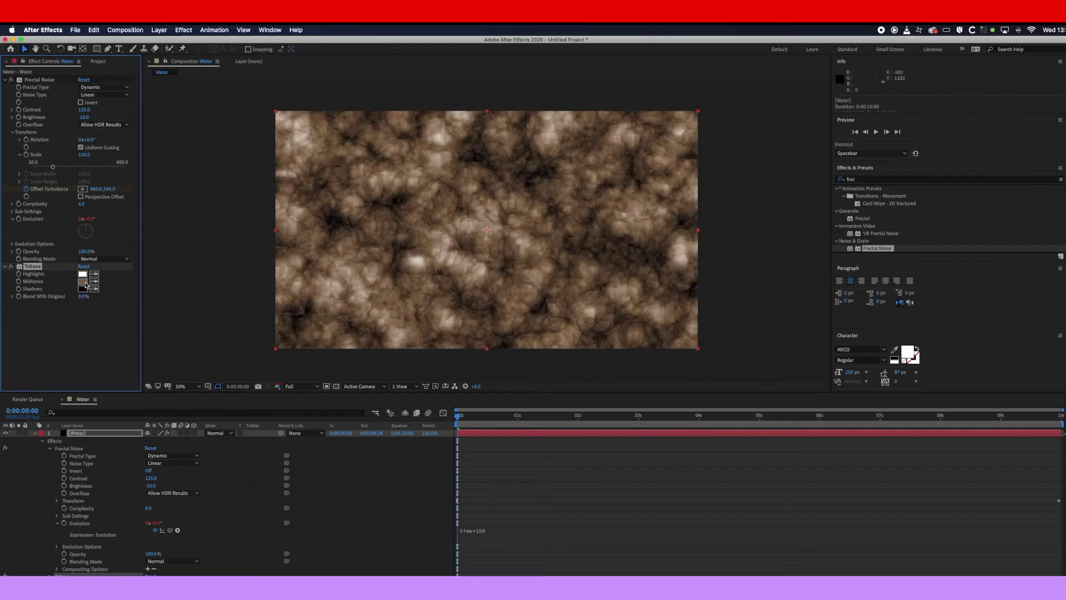
{"action": "left_click", "coordinate": [83, 282]}
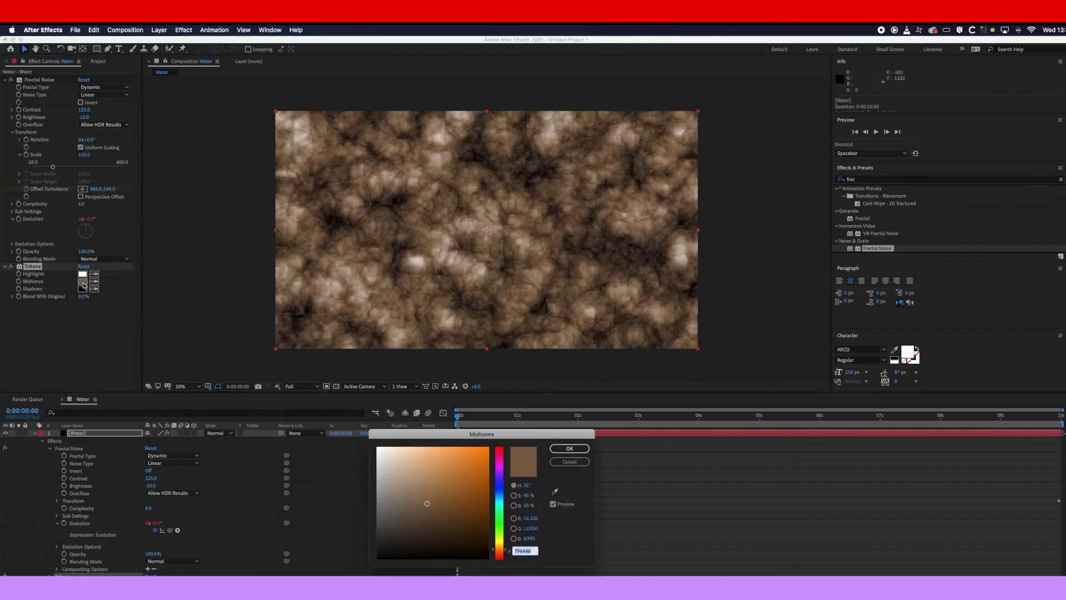
{"action": "left_click", "coordinate": [501, 499]}
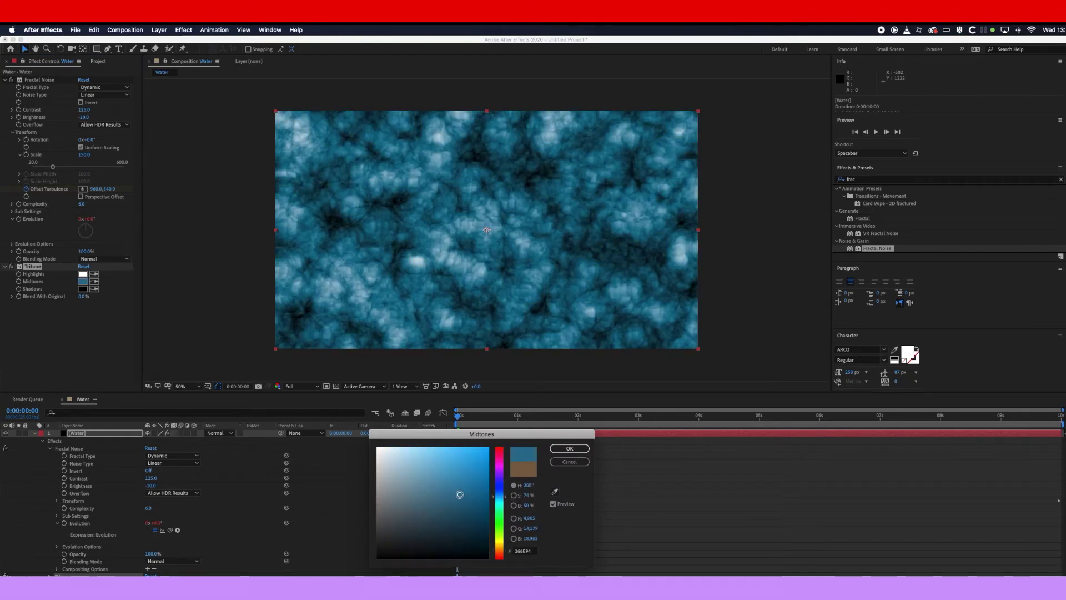
{"action": "left_click", "coordinate": [570, 449]}
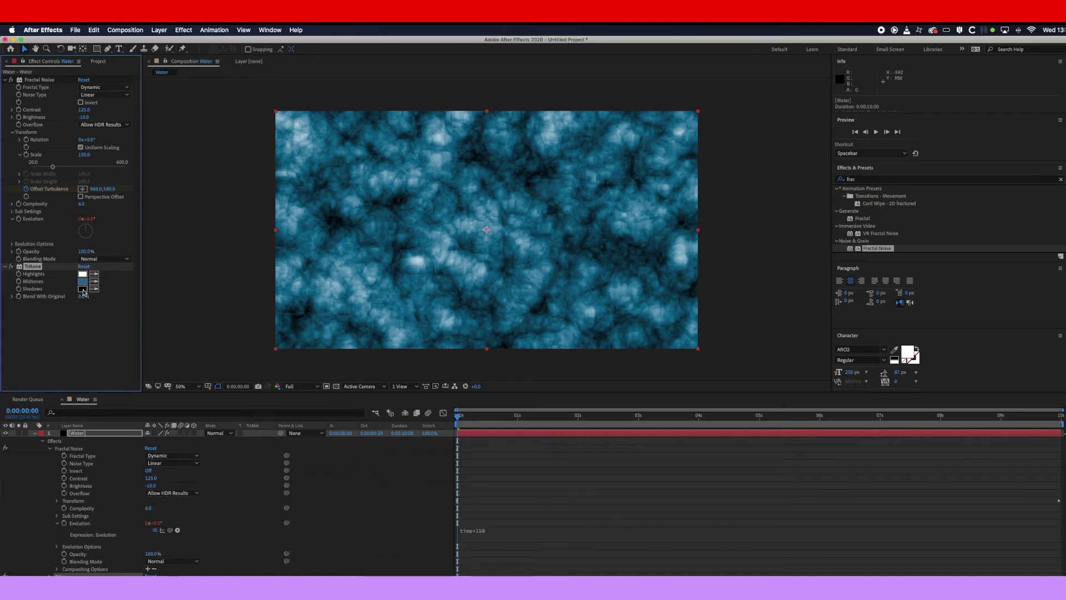
Set the Tritone shadows to a dark navy blue.
{"action": "left_click", "coordinate": [83, 288]}
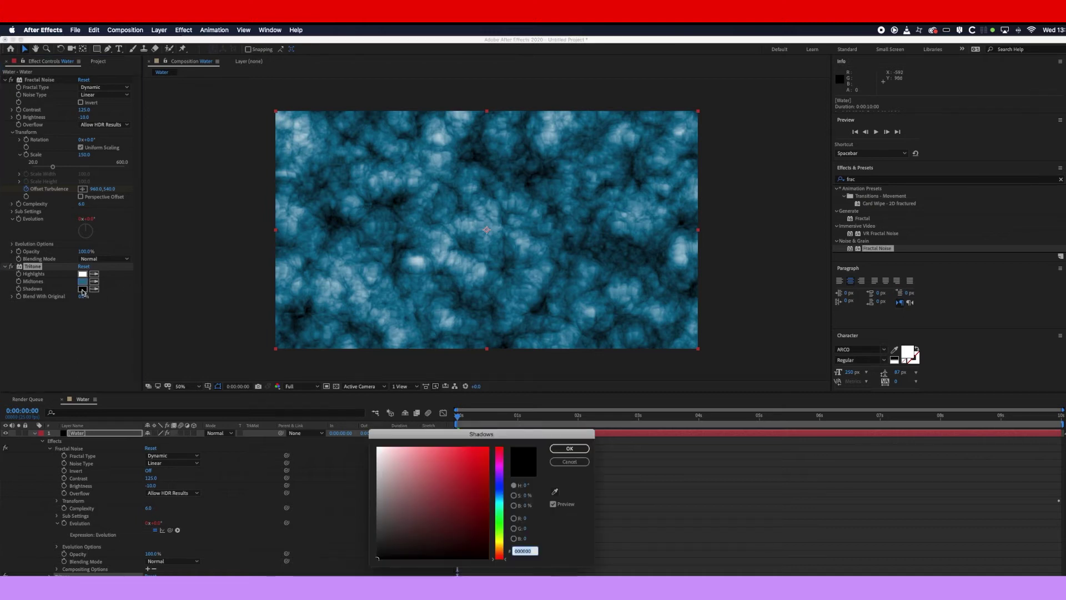
{"action": "left_click", "coordinate": [500, 492]}
{"action": "left_click", "coordinate": [477, 517]}
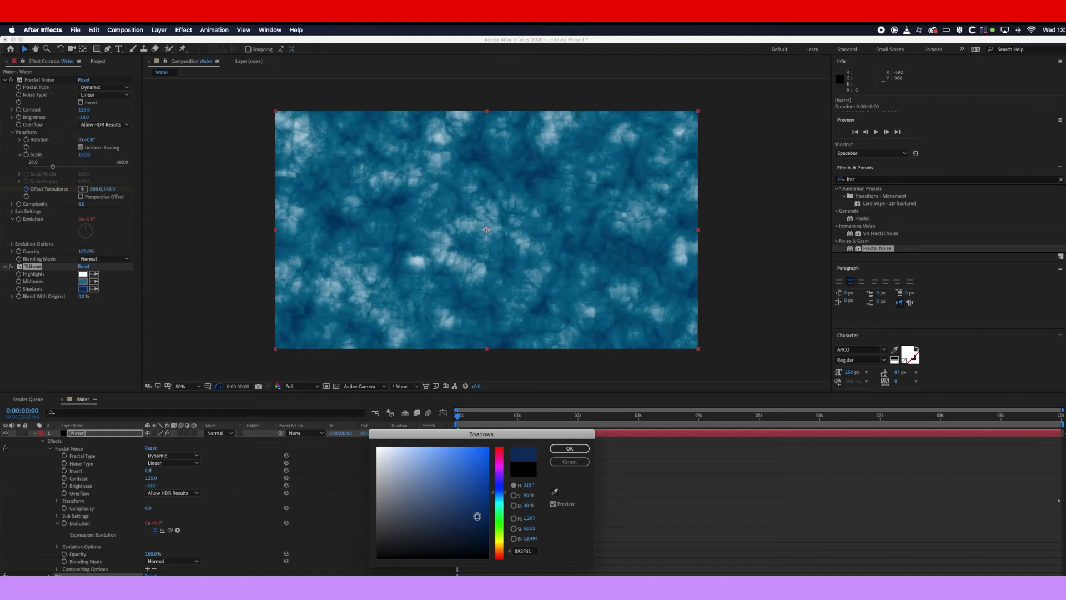
{"action": "left_click", "coordinate": [480, 524]}
{"action": "left_click_drag", "start_coordinate": [480, 523], "coordinate": [481, 523]}
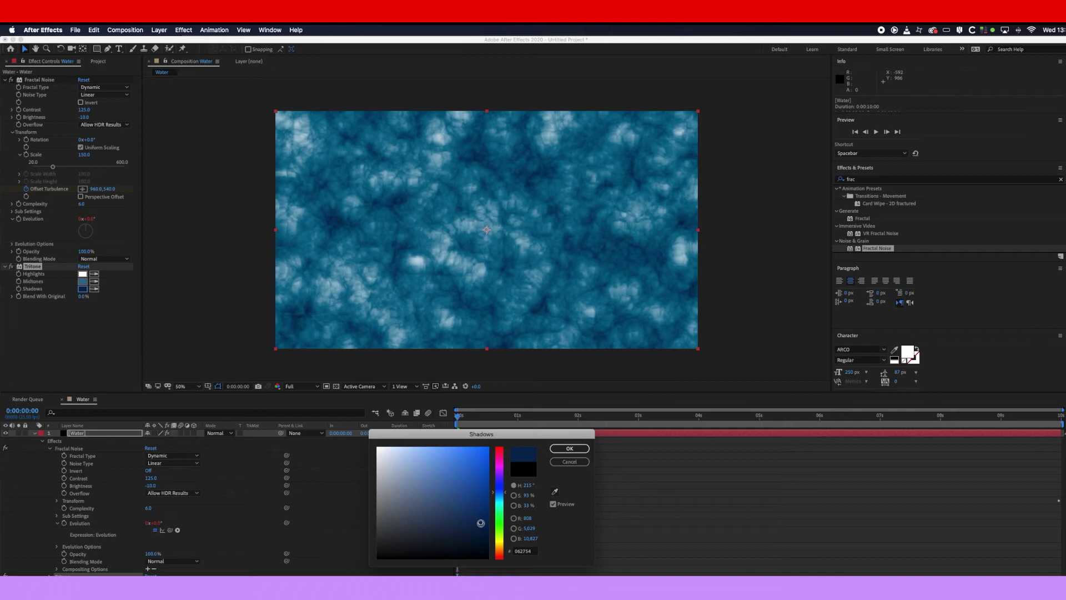
{"action": "left_click", "coordinate": [565, 450]}
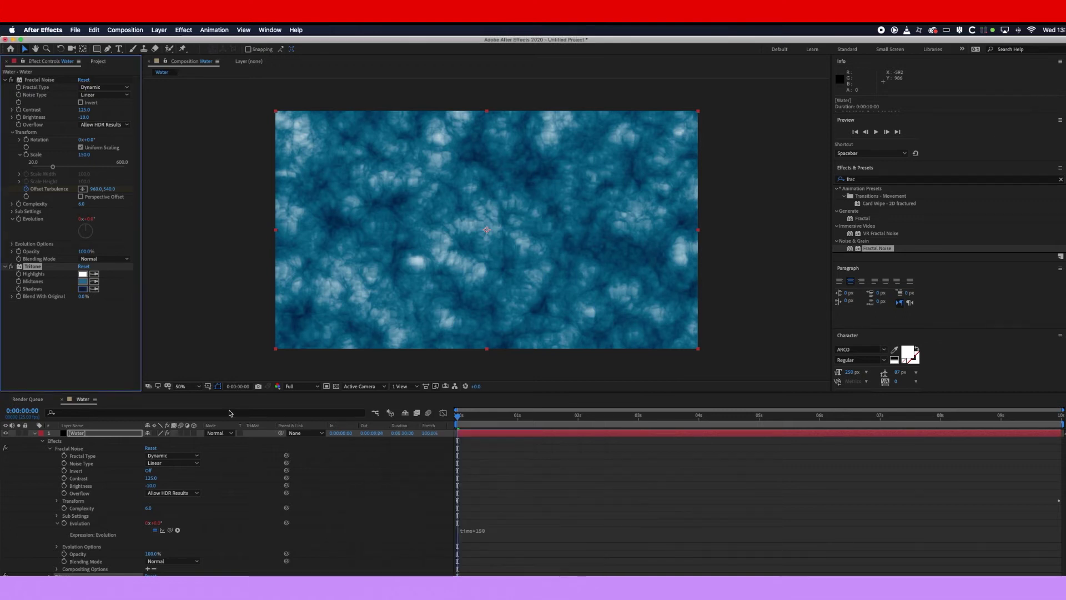
Use New Comp from Selection on the Water comp in the Project panel to create Water 2.
{"action": "key", "text": "super+z"}
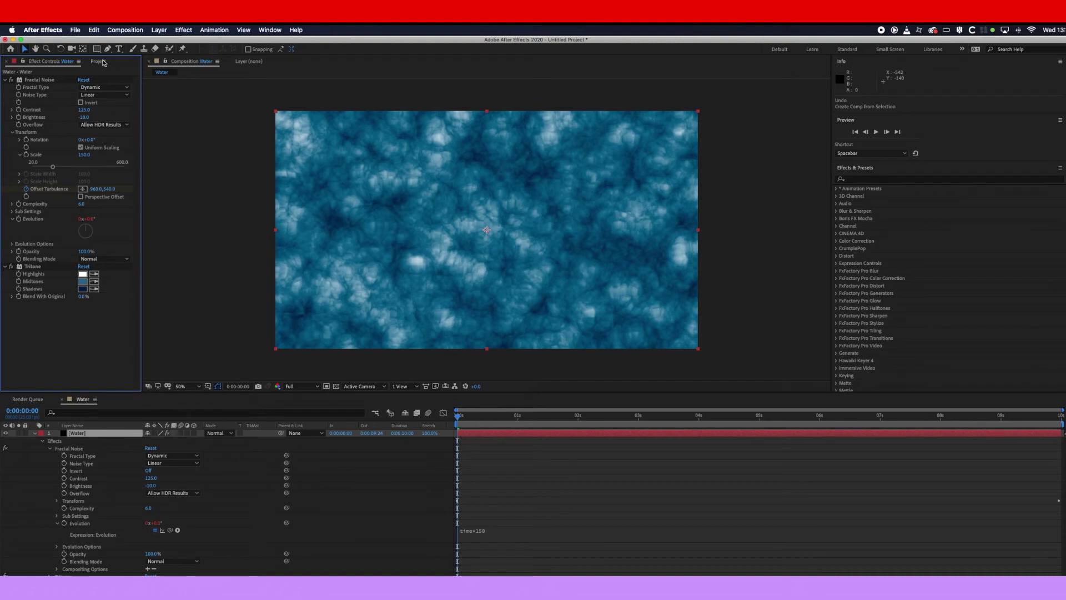
{"action": "left_click", "coordinate": [102, 61]}
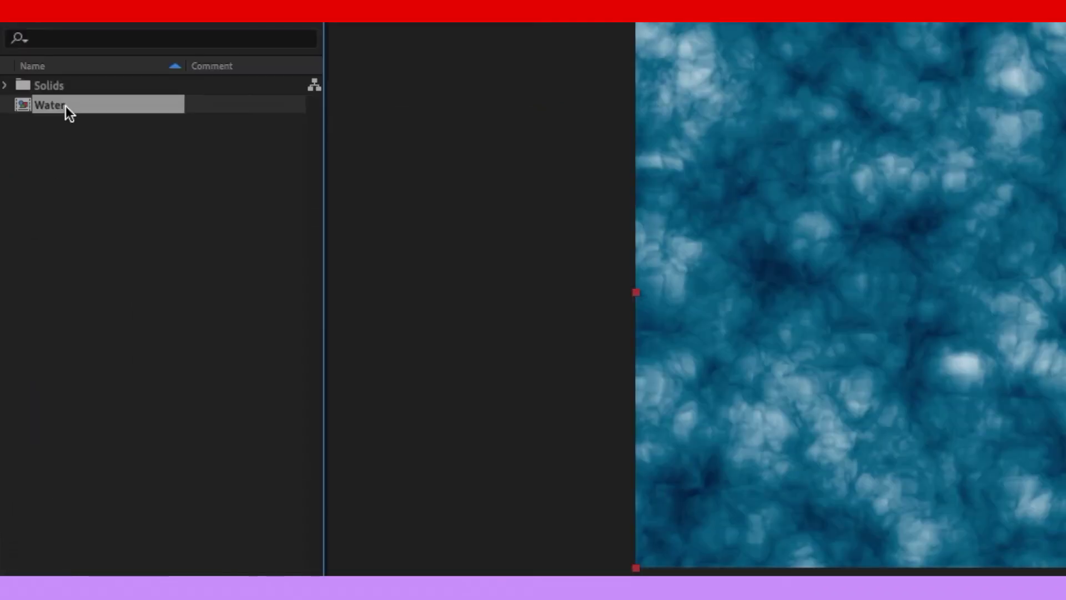
{"action": "right_click", "coordinate": [30, 150]}
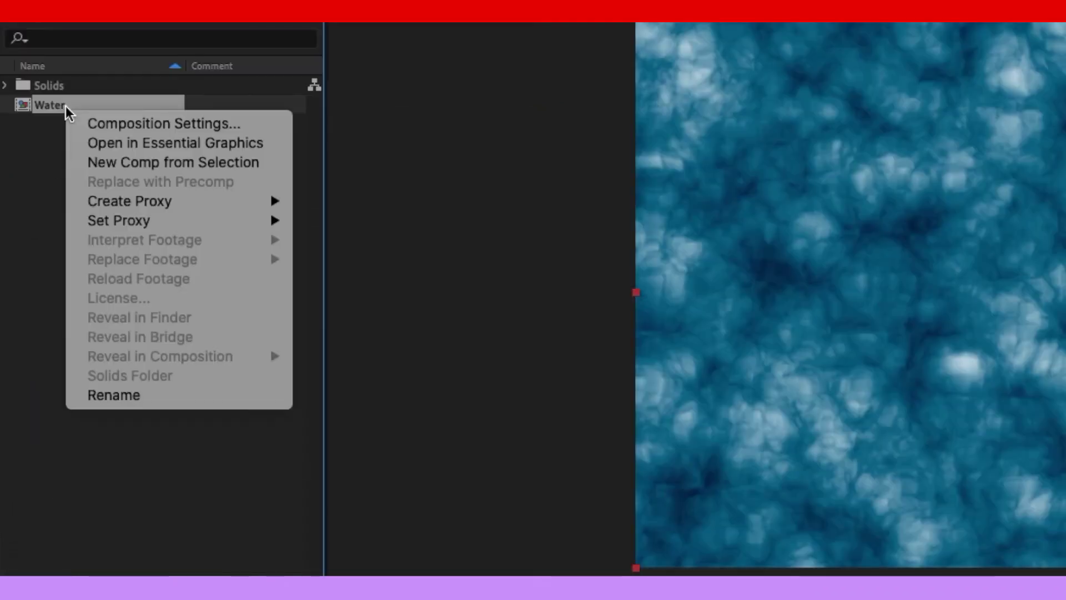
{"action": "left_click", "coordinate": [169, 161]}
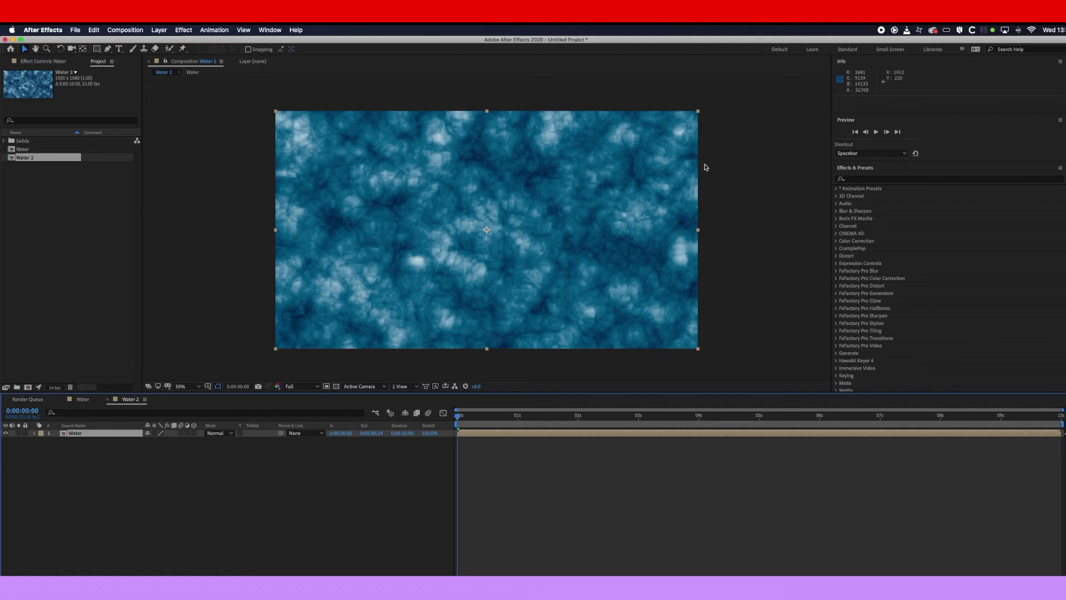
Search 'cc glass' in Effects & Presets and apply CC Glass to the nested Water layer.
{"action": "left_click", "coordinate": [852, 179]}
{"action": "type", "text": "cc glass"}
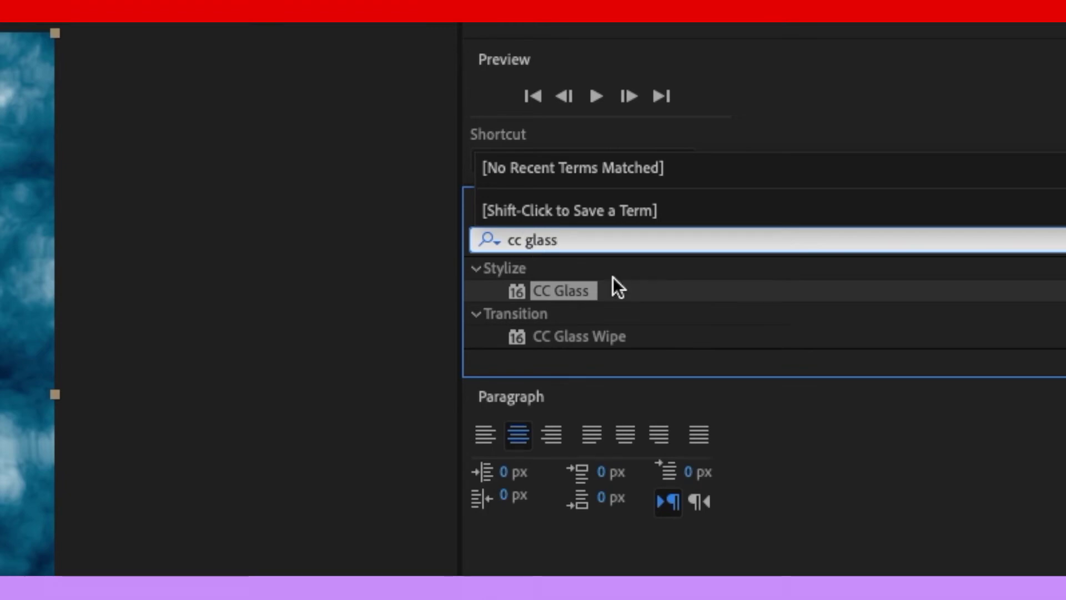
{"action": "mouse_move", "coordinate": [612, 280]}
{"action": "left_mouse_down"}
{"action": "mouse_move", "coordinate": [830, 205]}
{"action": "mouse_move", "coordinate": [612, 232]}
{"action": "left_mouse_up"}
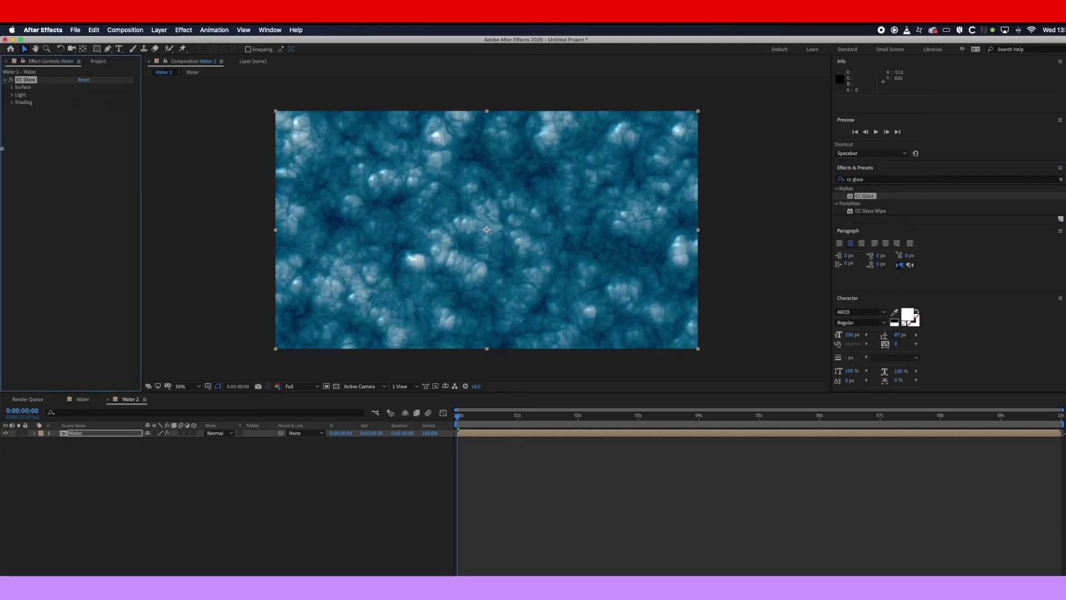
Set the CC Glass Surface to Softness 50, Height 70 and Displacement -100.
{"action": "left_click", "coordinate": [11, 88]}
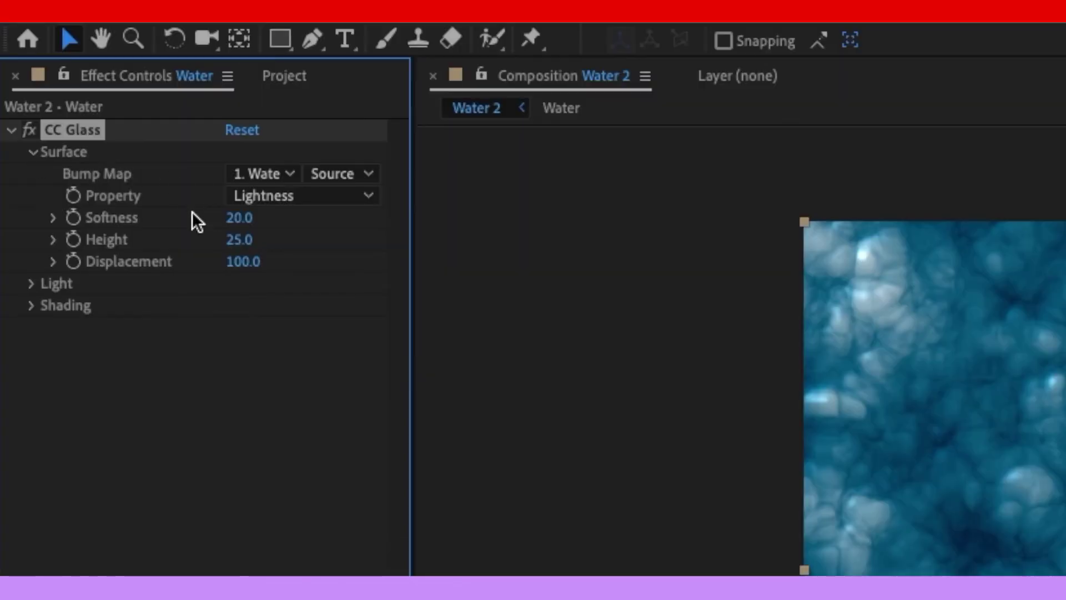
{"action": "left_click", "coordinate": [245, 218]}
{"action": "type", "text": "50"}
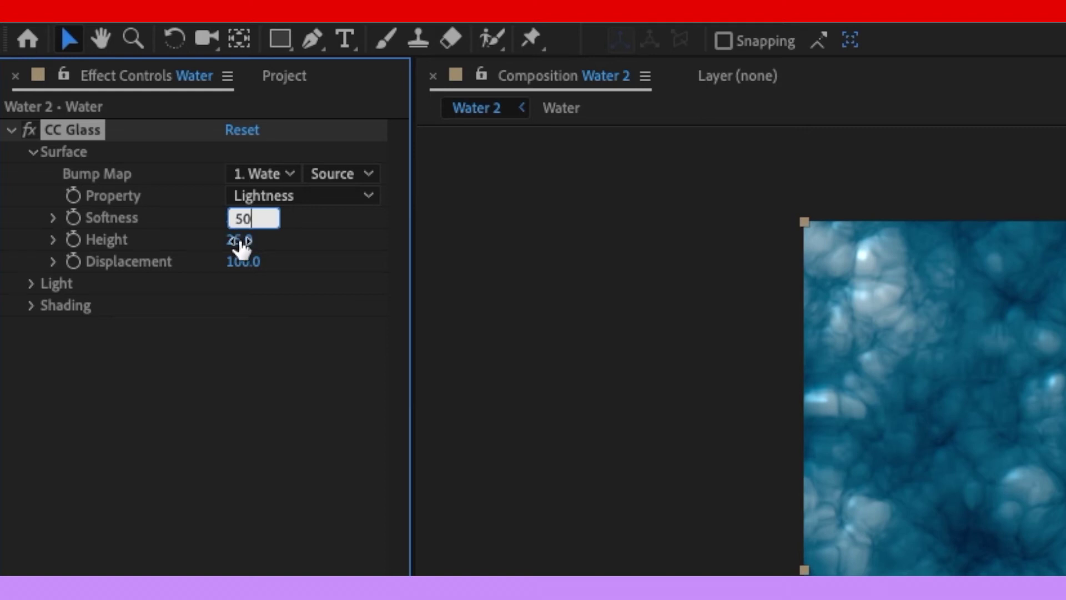
{"action": "left_click", "coordinate": [239, 240]}
{"action": "type", "text": "70"}
{"action": "key", "text": "Return"}
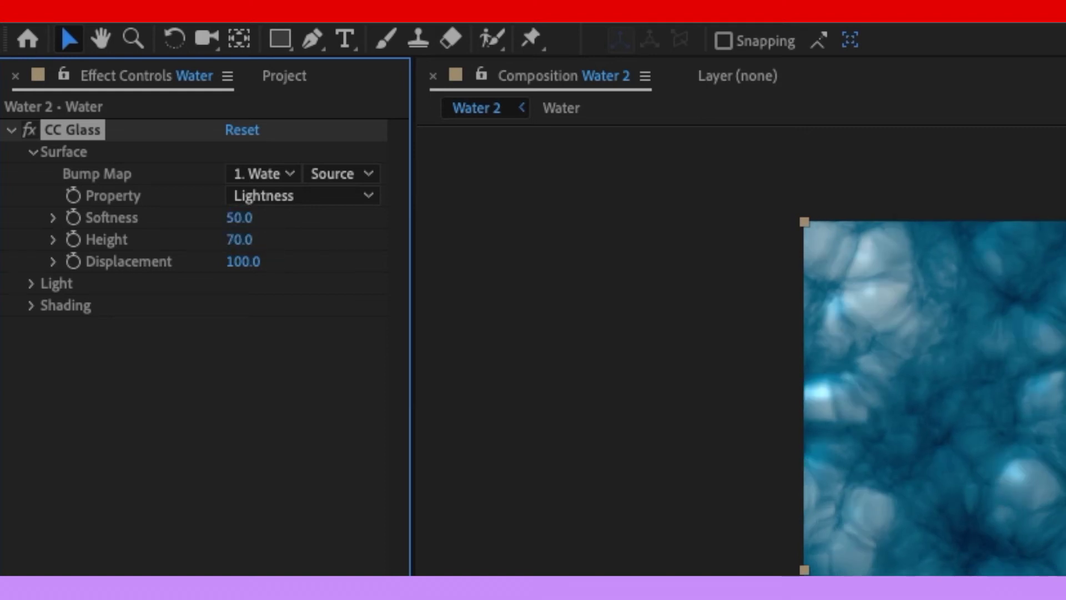
{"action": "left_click", "coordinate": [247, 265]}
{"action": "type", "text": "-"}
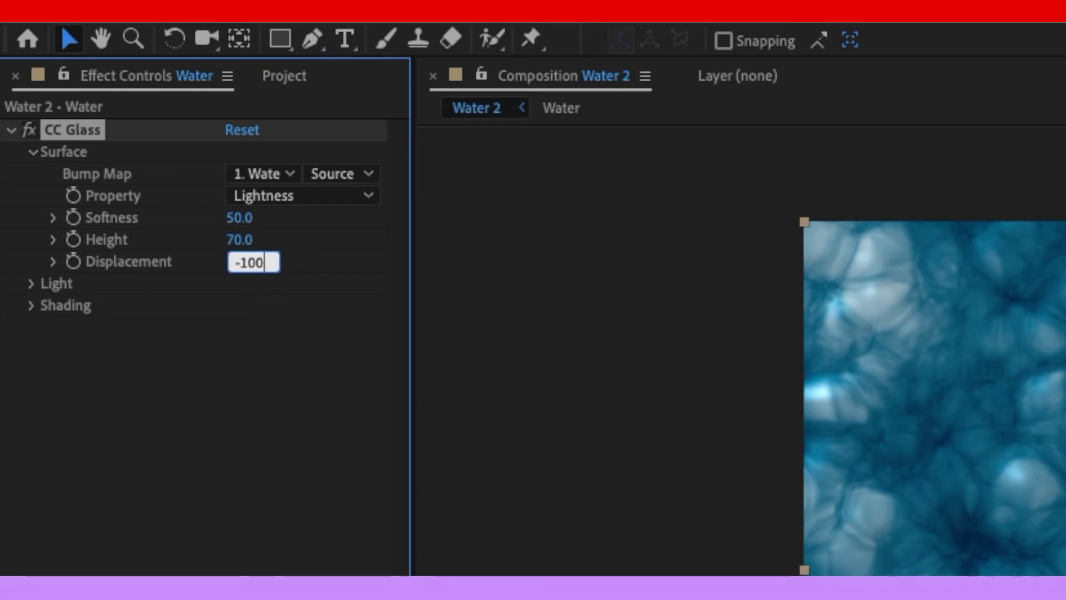
{"action": "key", "text": "Return"}
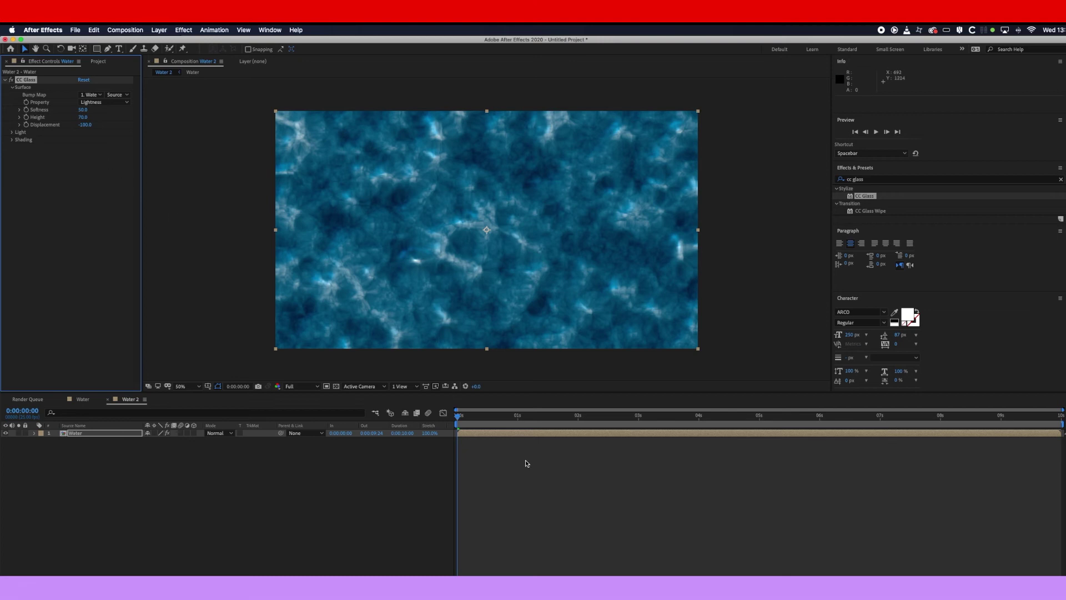
Play and stop a preview of Water 2, then scrub through its first second.
{"action": "left_click", "coordinate": [484, 423]}
{"action": "key", "text": "space"}
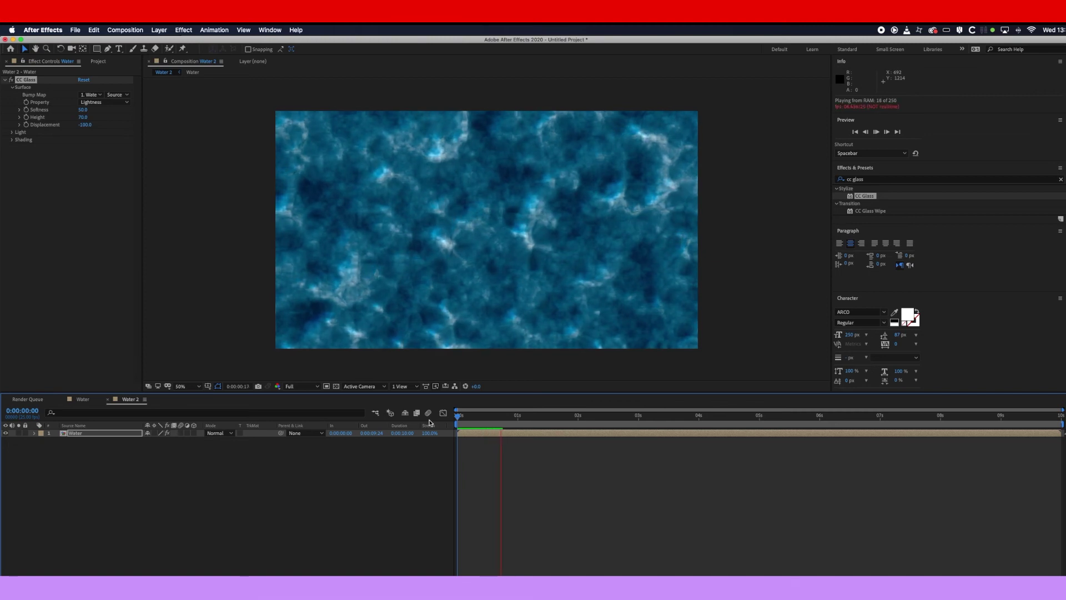
{"action": "key", "text": "space"}
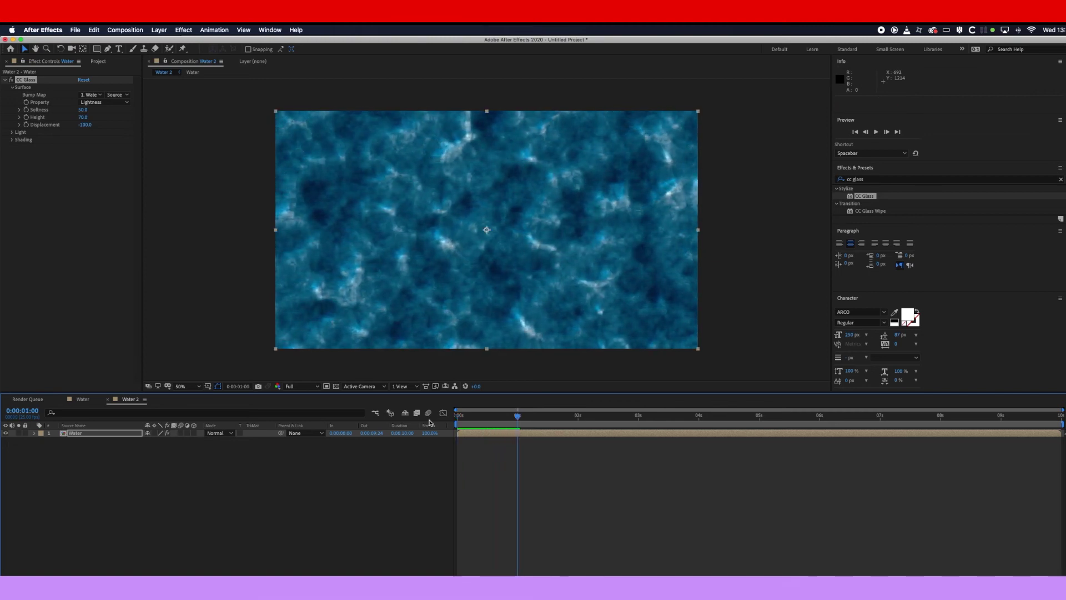
{"action": "left_click", "coordinate": [457, 417]}
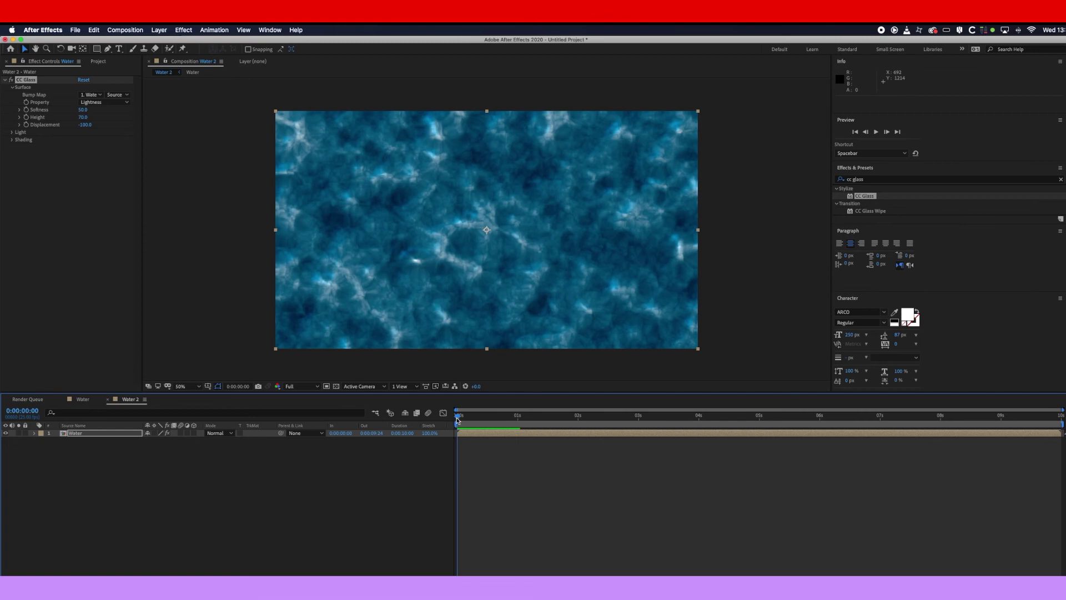
{"action": "left_click_drag", "start_coordinate": [458, 418], "coordinate": [557, 422]}
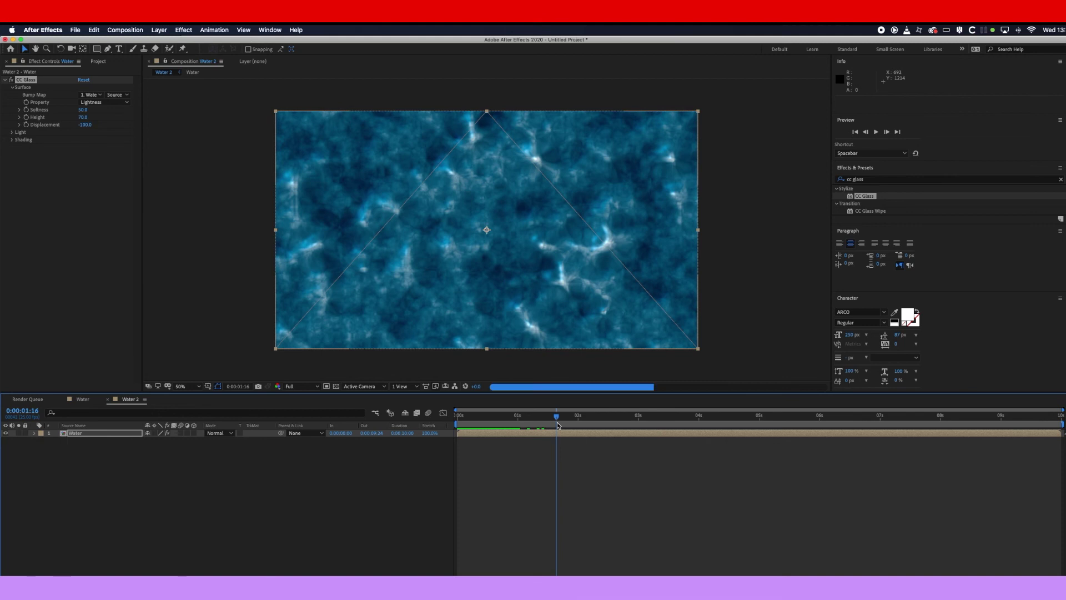
Add Water 2 to the Render Queue with a QuickTime Apple ProRes 422 output module.
{"action": "left_click", "coordinate": [139, 30]}
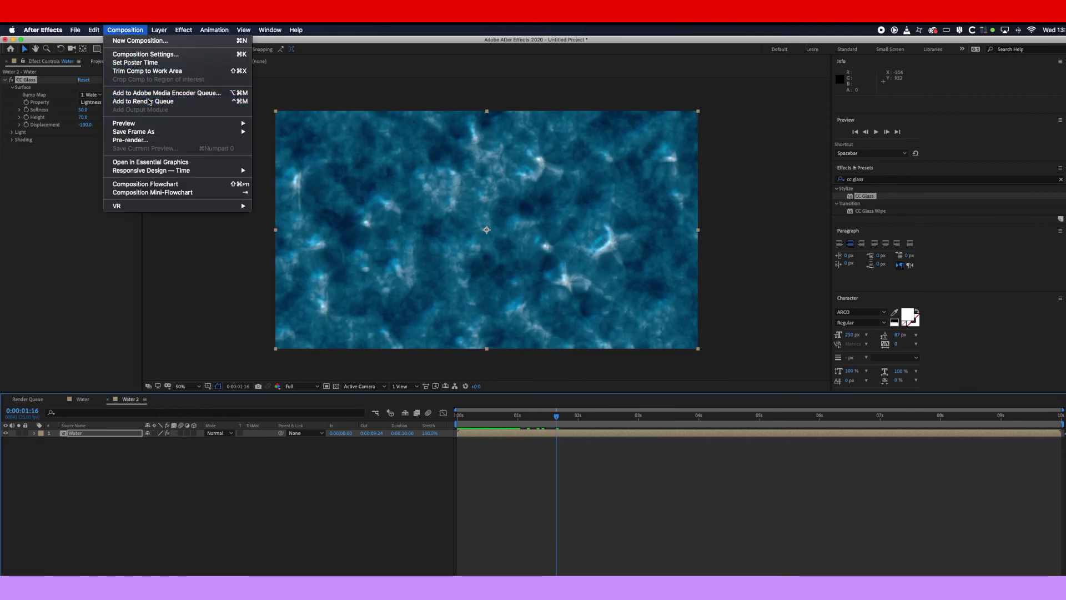
{"action": "left_click", "coordinate": [142, 100]}
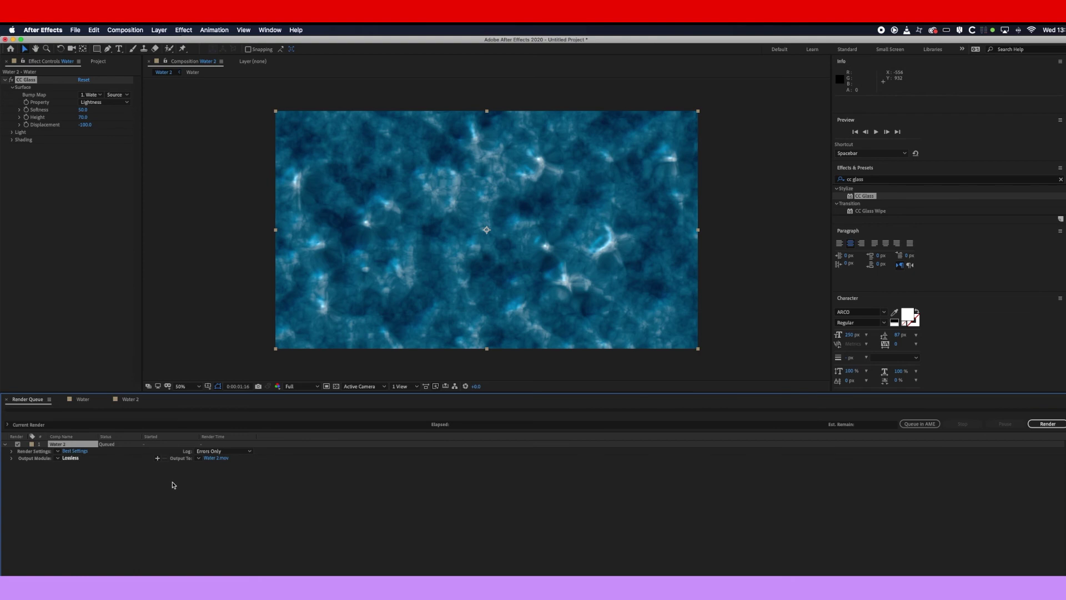
{"action": "left_click", "coordinate": [71, 458]}
{"action": "left_click", "coordinate": [355, 285]}
{"action": "left_click", "coordinate": [533, 252]}
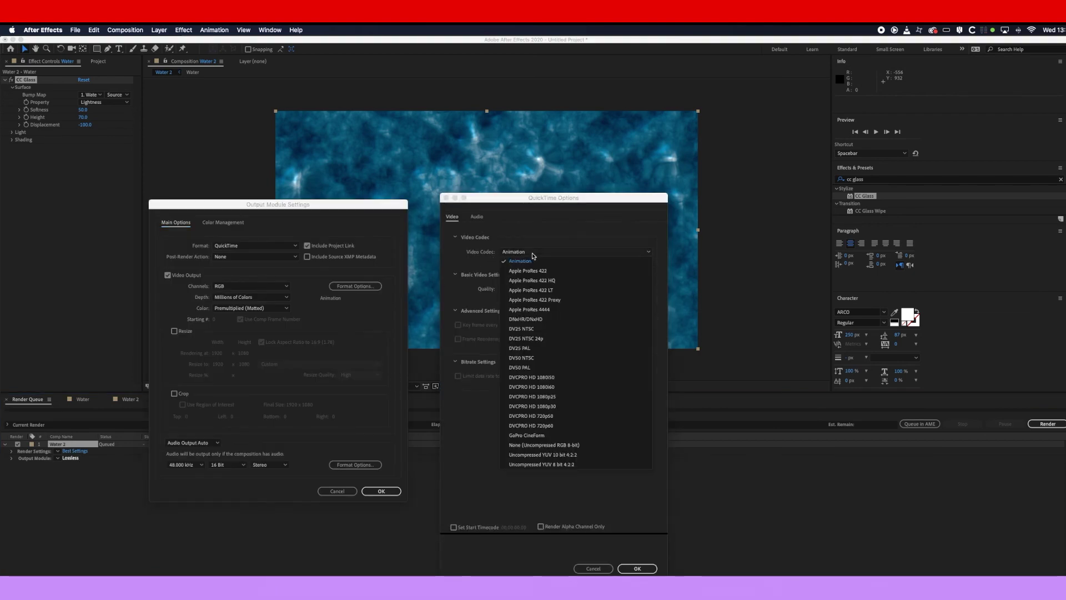
{"action": "left_click", "coordinate": [528, 270]}
{"action": "left_click", "coordinate": [637, 568]}
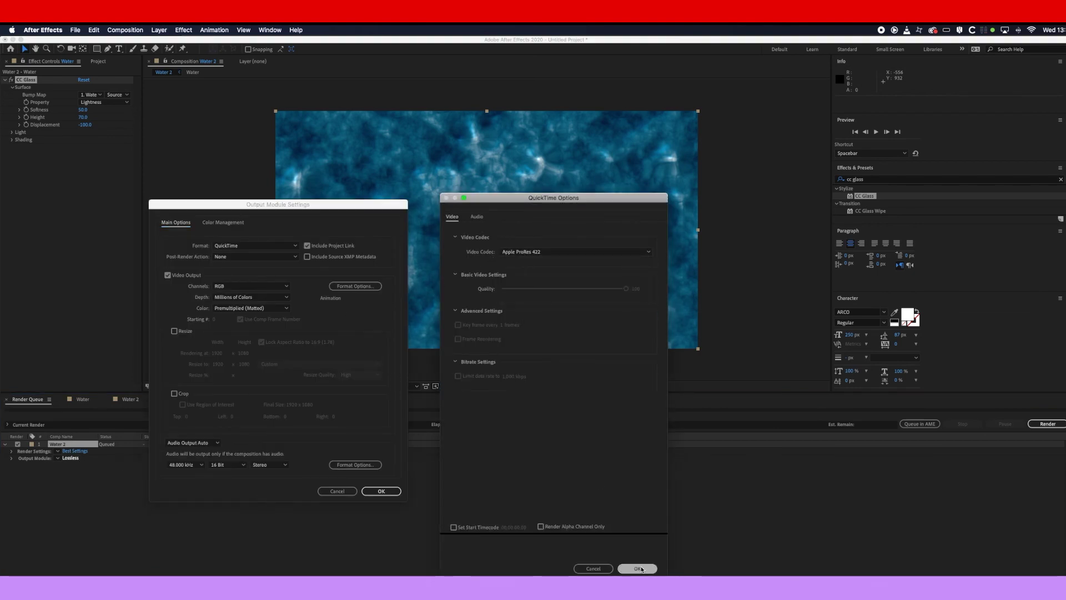
{"action": "left_click", "coordinate": [382, 491]}
Save the output as Water 2.mov and start the render.
{"action": "left_click", "coordinate": [216, 458]}
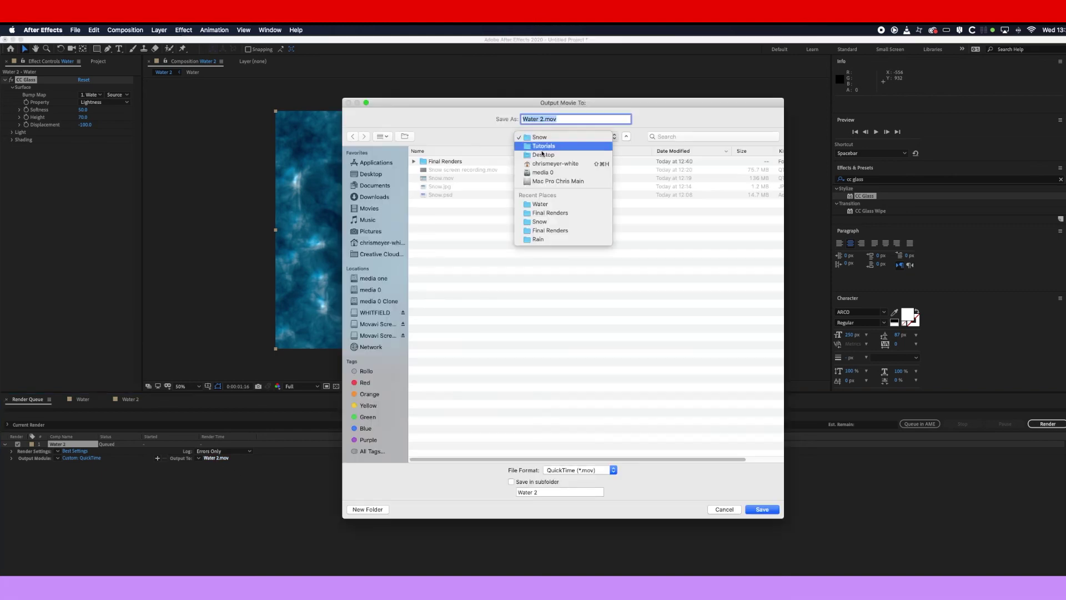
{"action": "key", "text": "Return"}
{"action": "left_click", "coordinate": [1043, 423]}
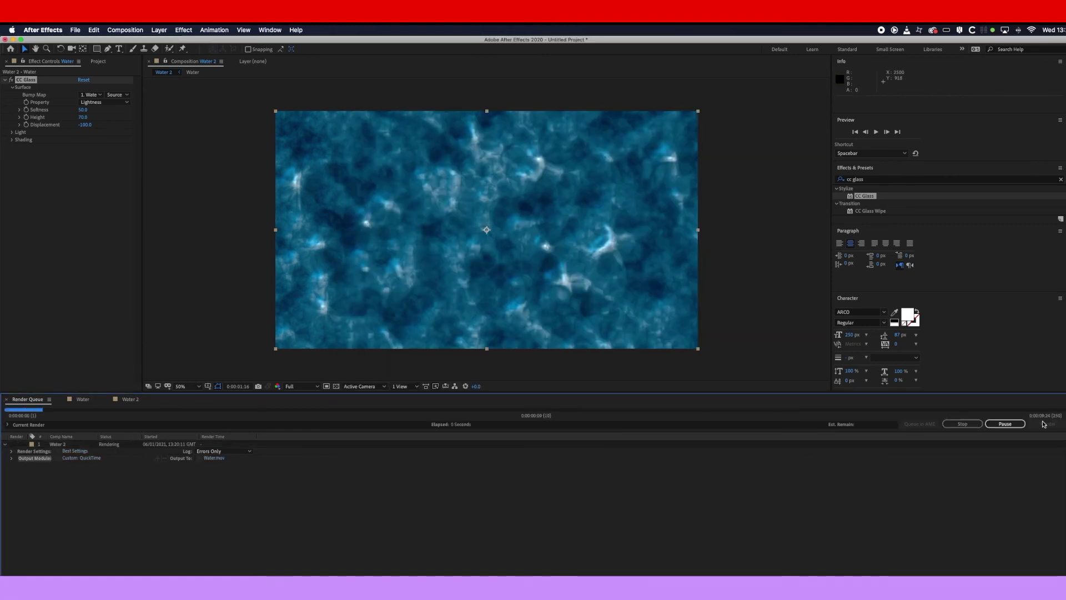